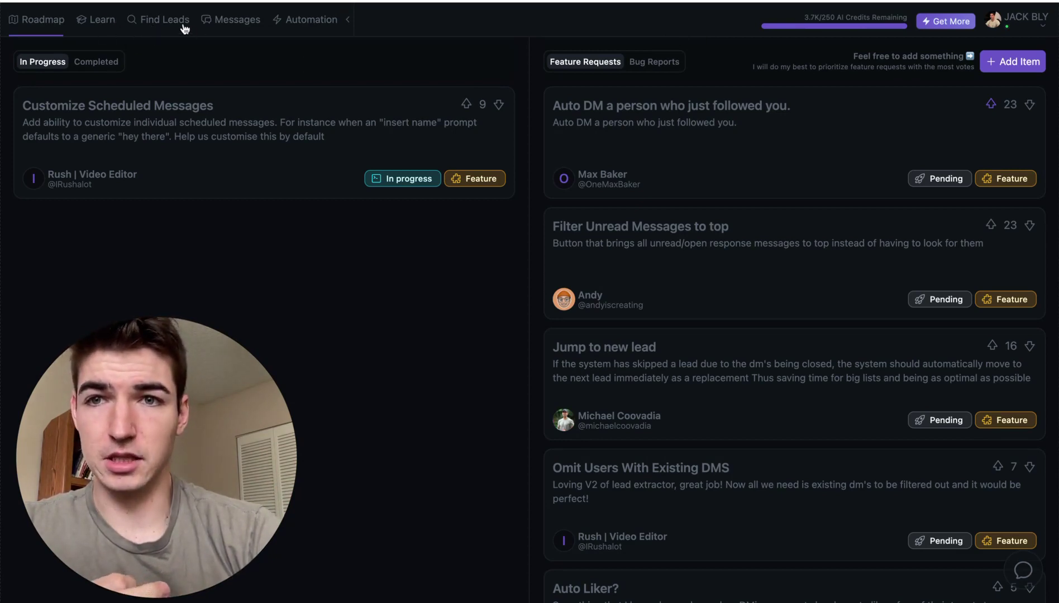
- From the Find Leads page, open the New Lead Source import dialog
{"action": "left_click", "coordinate": [171, 27]}
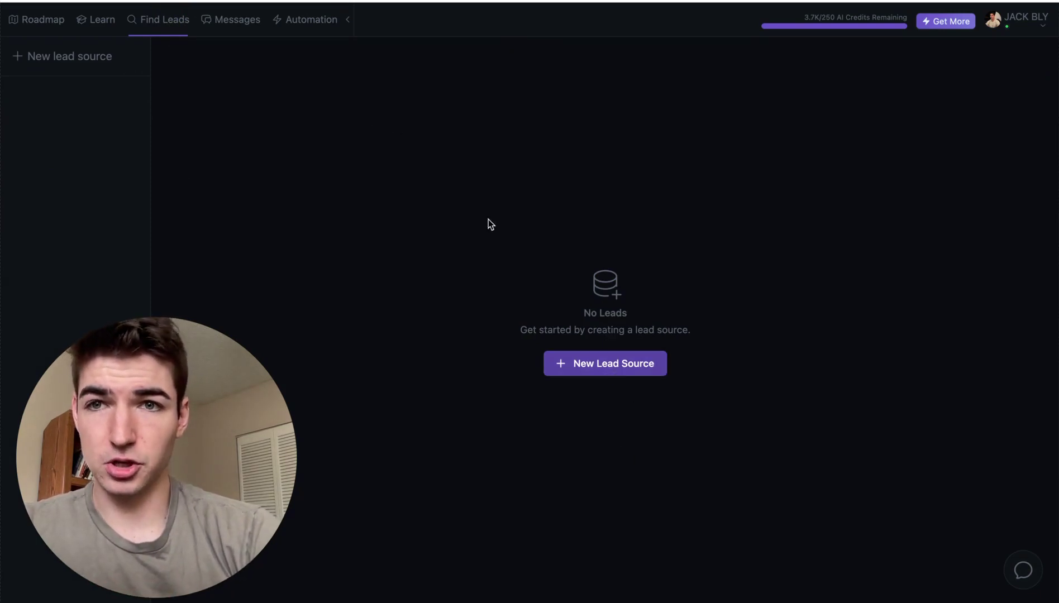
{"action": "left_click", "coordinate": [292, 27]}
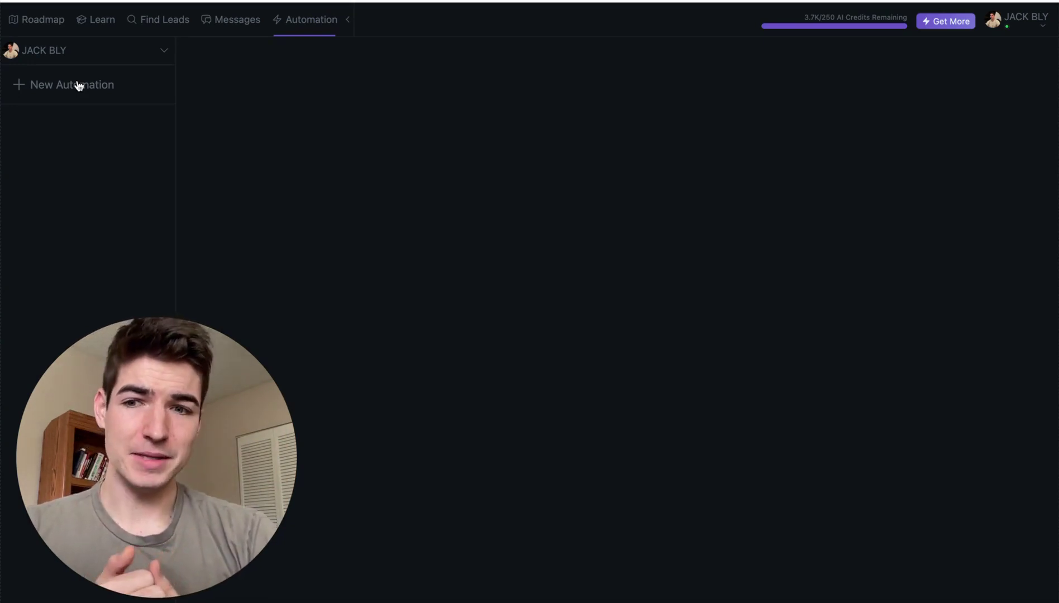
{"action": "left_click", "coordinate": [172, 18]}
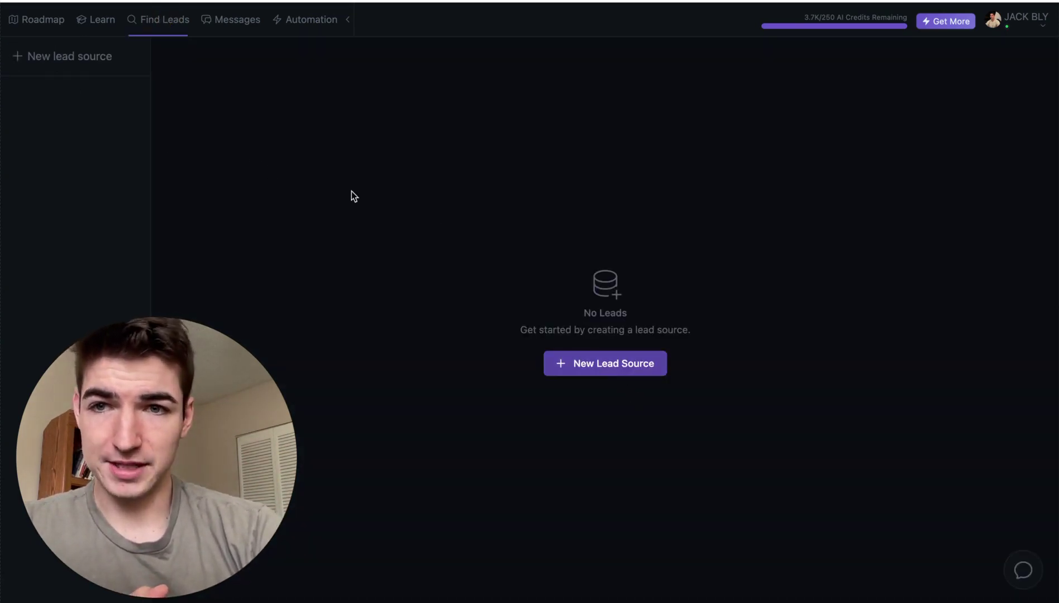
{"action": "left_click", "coordinate": [570, 367]}
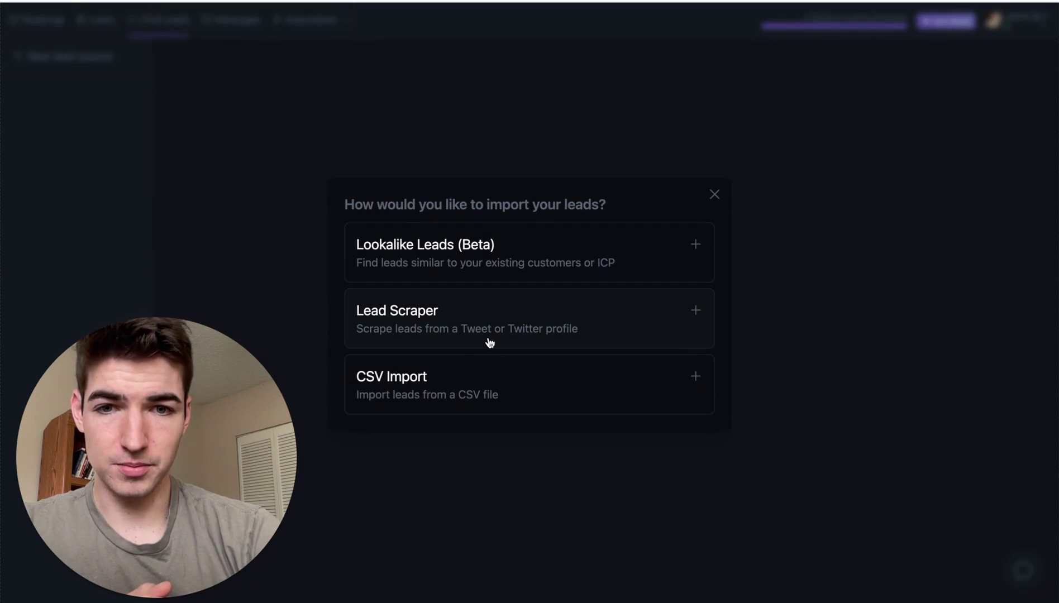
- Choose Lead Scraper and add an Account Source for a Twitter account
{"action": "left_click", "coordinate": [481, 318]}
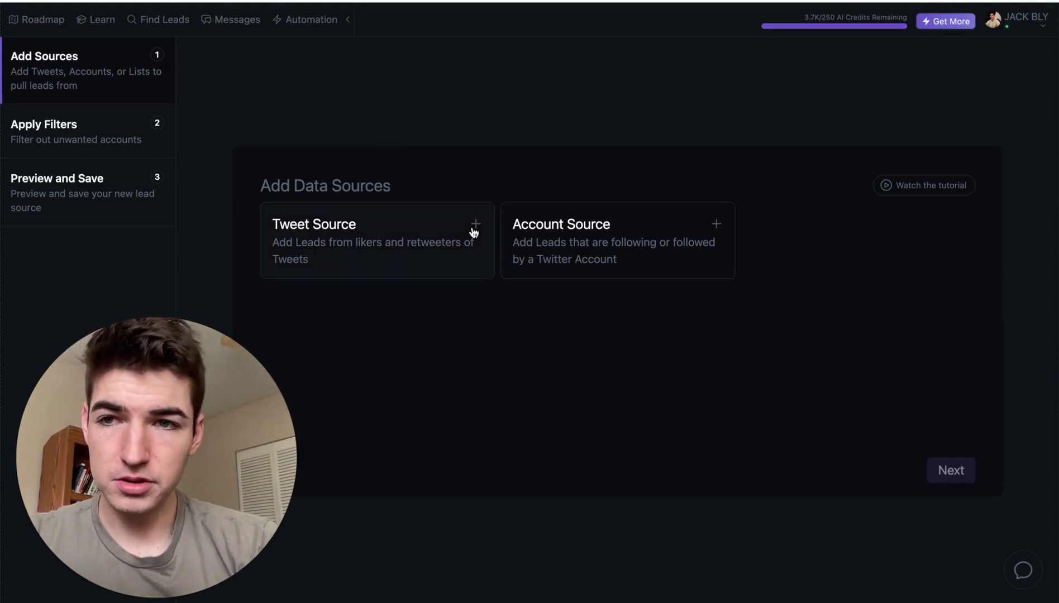
{"action": "left_click", "coordinate": [576, 249]}
- Add the target Twitter profile's Followers as the source, then continue to Apply Filters
{"action": "left_click", "coordinate": [390, 259]}
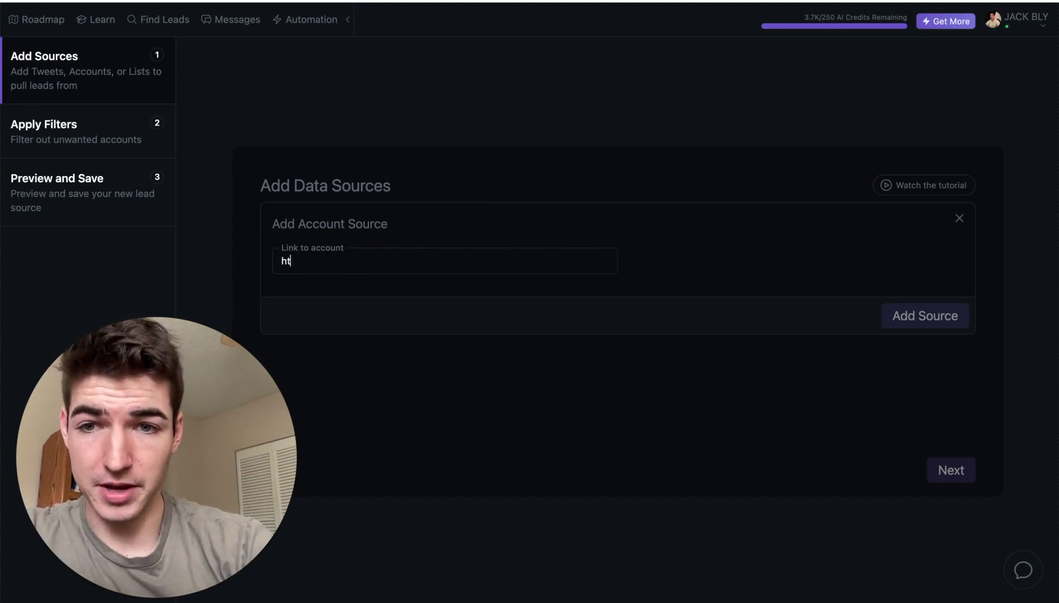
{"action": "type", "text": "https://twitter.com/"}
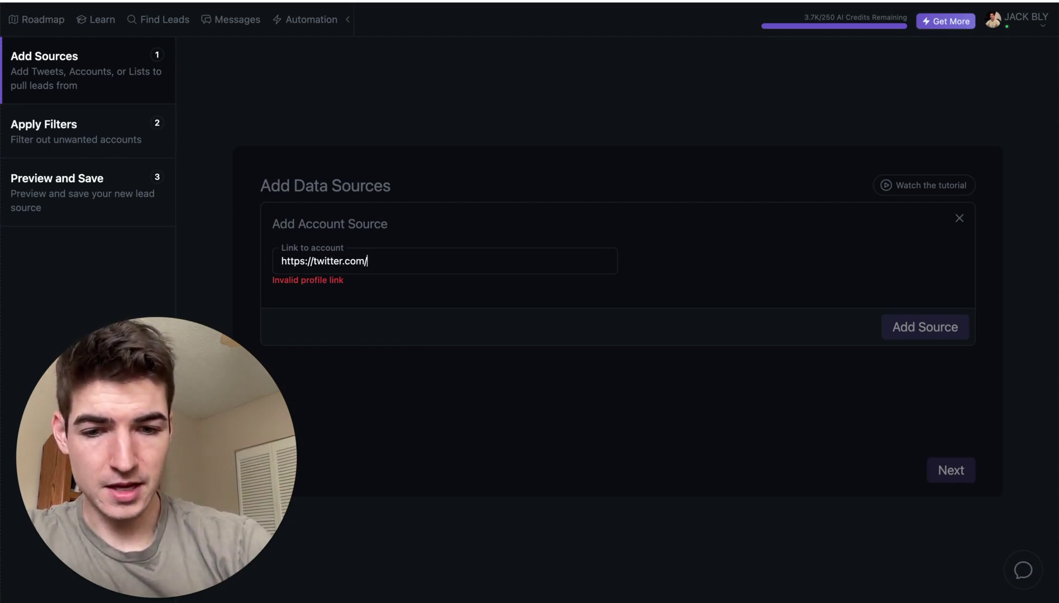
{"action": "type", "text": "thejackbly"}
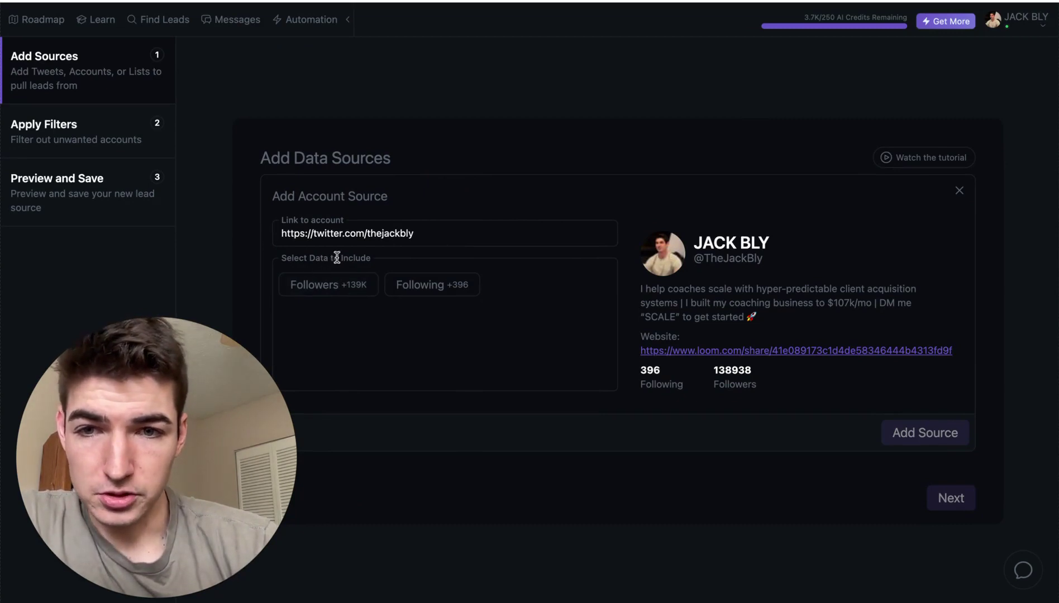
{"action": "left_click", "coordinate": [346, 292]}
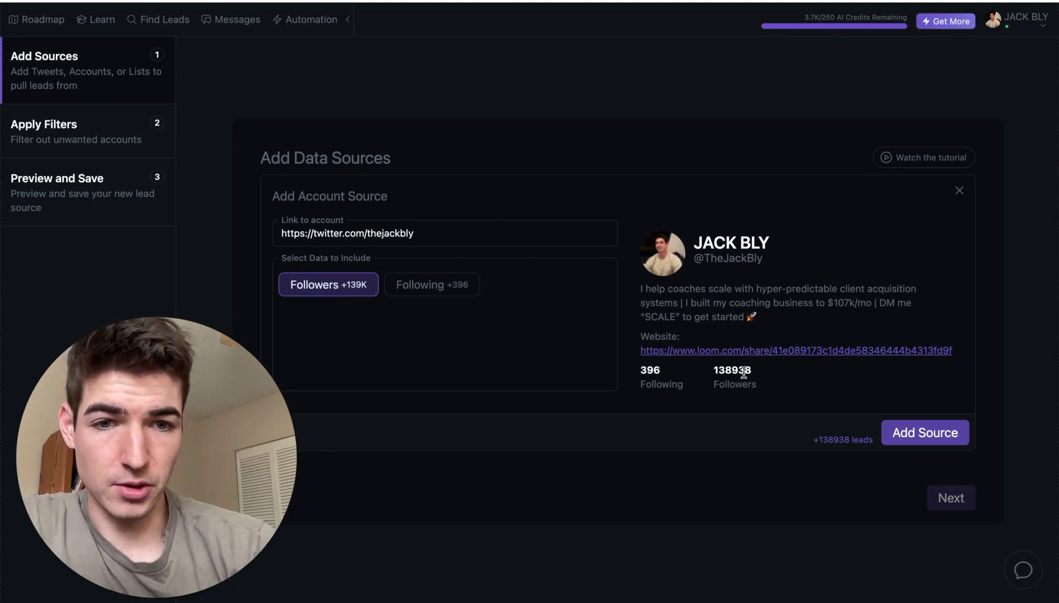
{"action": "left_click", "coordinate": [939, 433]}
{"action": "left_click", "coordinate": [47, 112]}
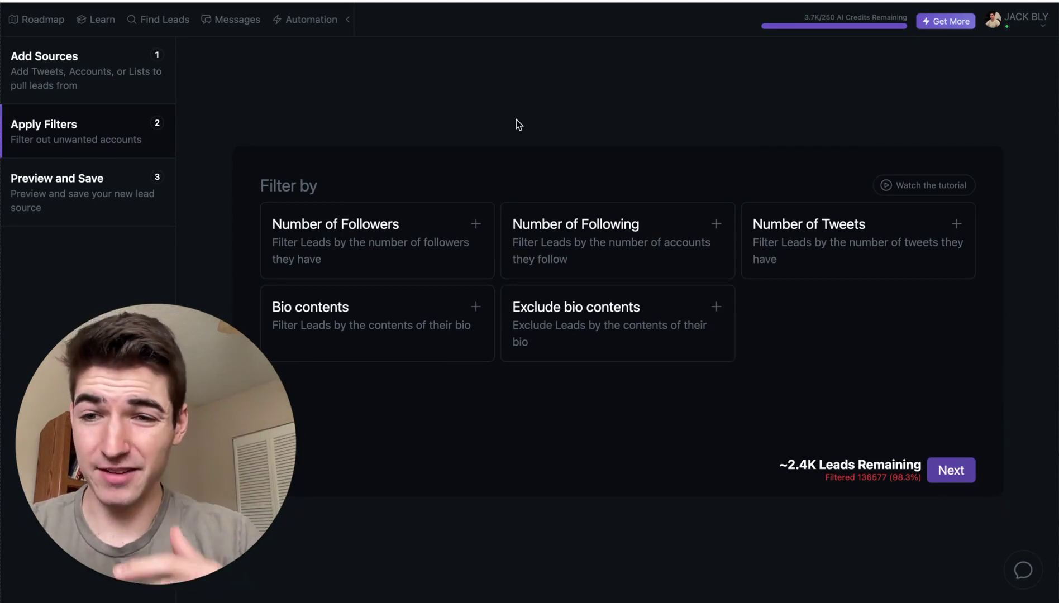
- Add a Number of Followers filter set to Less than 500
{"action": "left_click", "coordinate": [474, 226]}
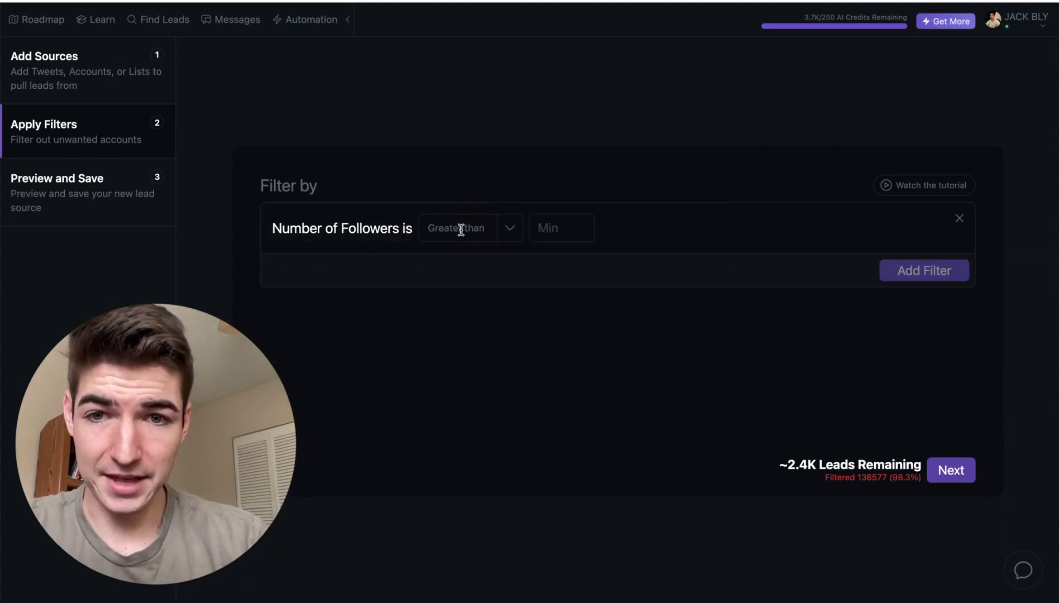
{"action": "left_click", "coordinate": [505, 227]}
{"action": "left_click", "coordinate": [423, 312]}
{"action": "left_click", "coordinate": [569, 227]}
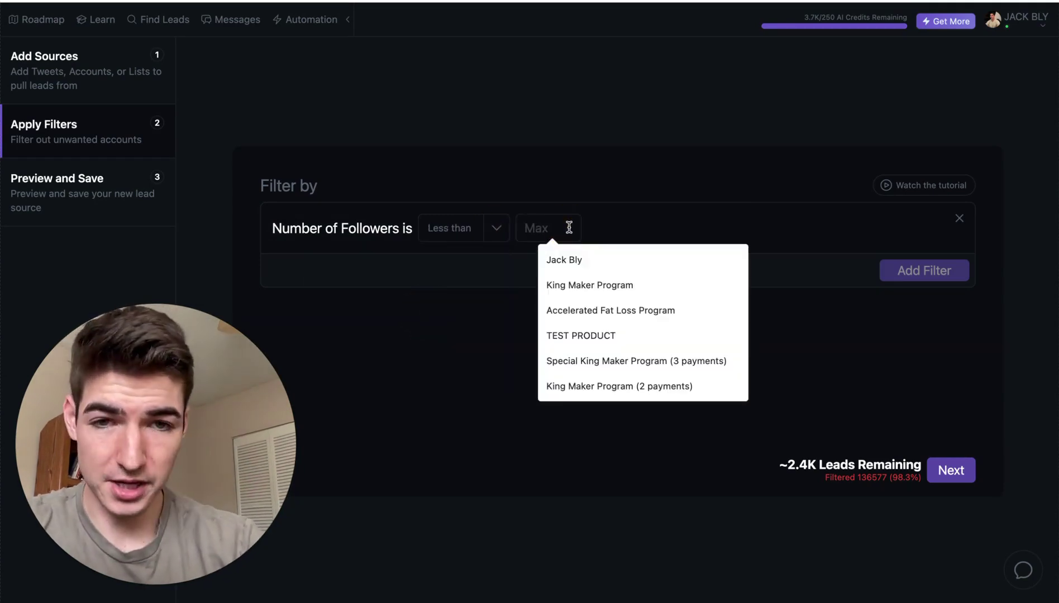
{"action": "type", "text": "500"}
{"action": "left_click", "coordinate": [925, 270]}
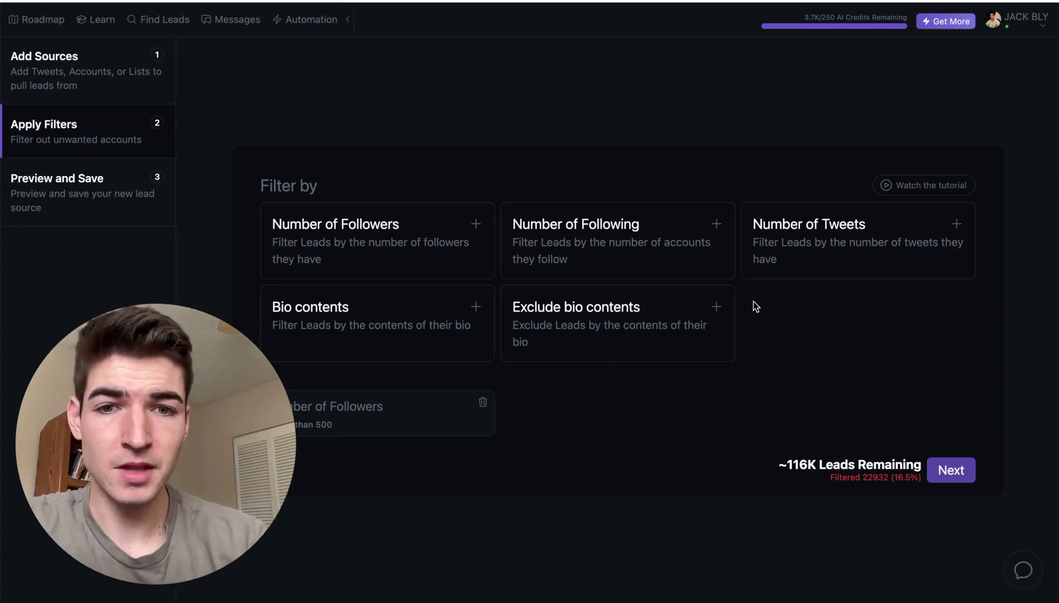
- Add an Exclude bio contents filter with the Word element B2B
{"action": "left_click", "coordinate": [716, 308]}
{"action": "left_click", "coordinate": [716, 307]}
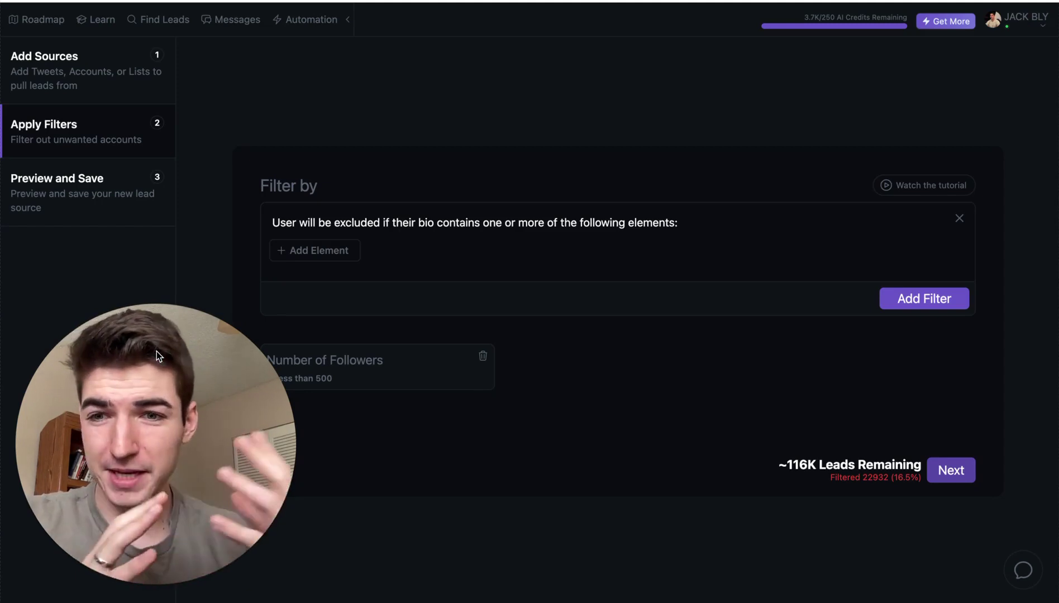
{"action": "left_click", "coordinate": [293, 251]}
{"action": "left_click", "coordinate": [293, 251]}
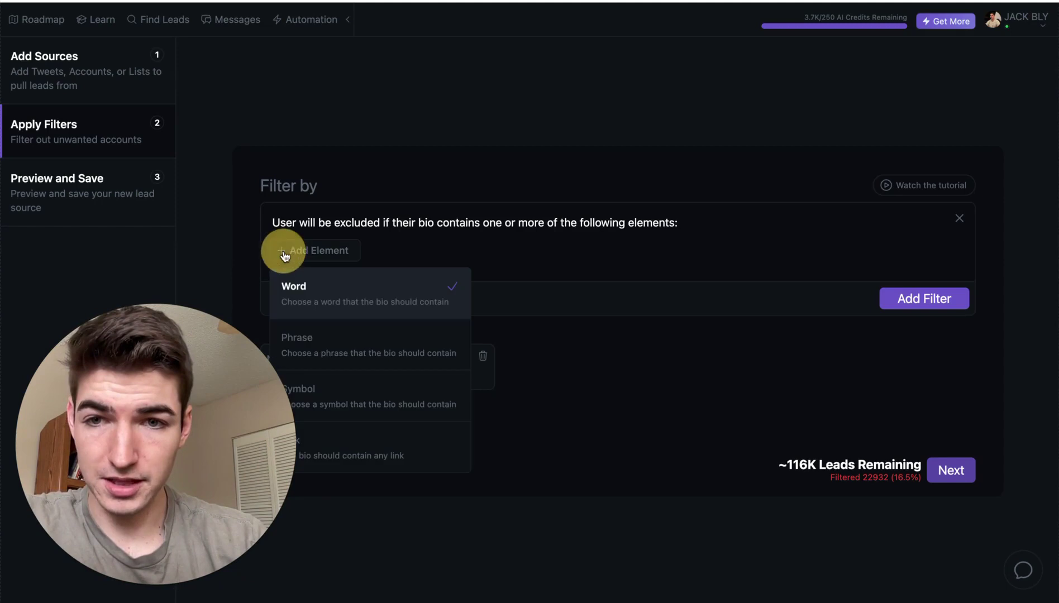
{"action": "left_click", "coordinate": [335, 295]}
{"action": "left_click", "coordinate": [320, 251]}
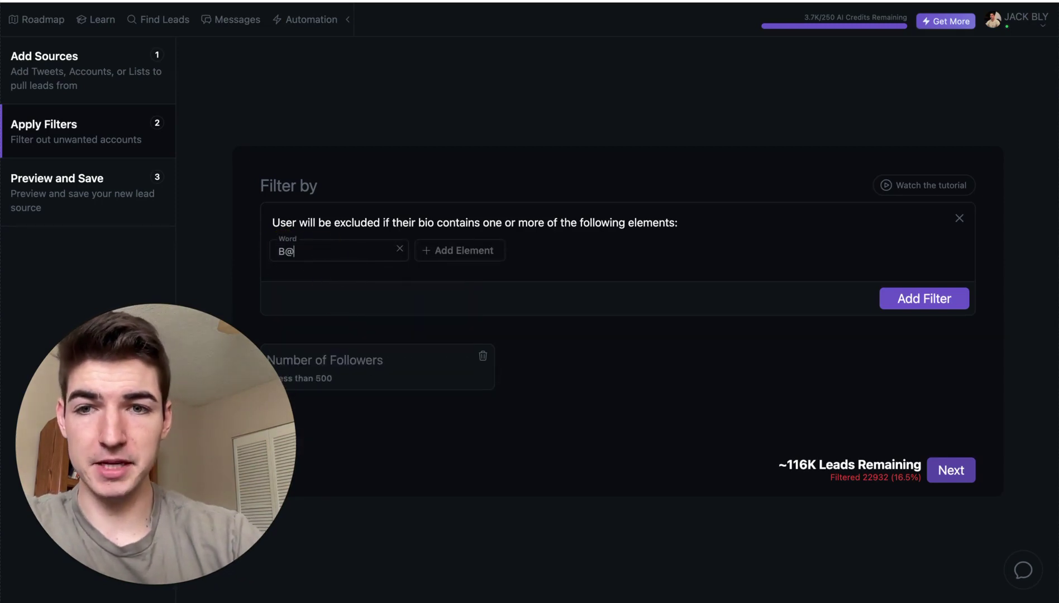
{"action": "key", "text": "BackSpace"}
{"action": "type", "text": "2B"}
{"action": "left_click", "coordinate": [506, 168]}
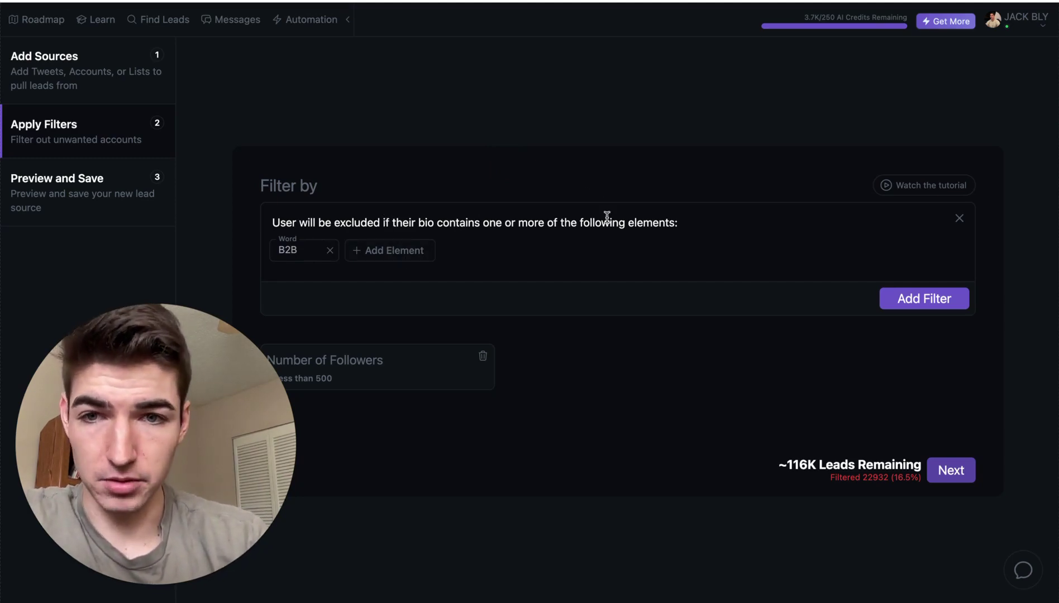
{"action": "left_click", "coordinate": [910, 302]}
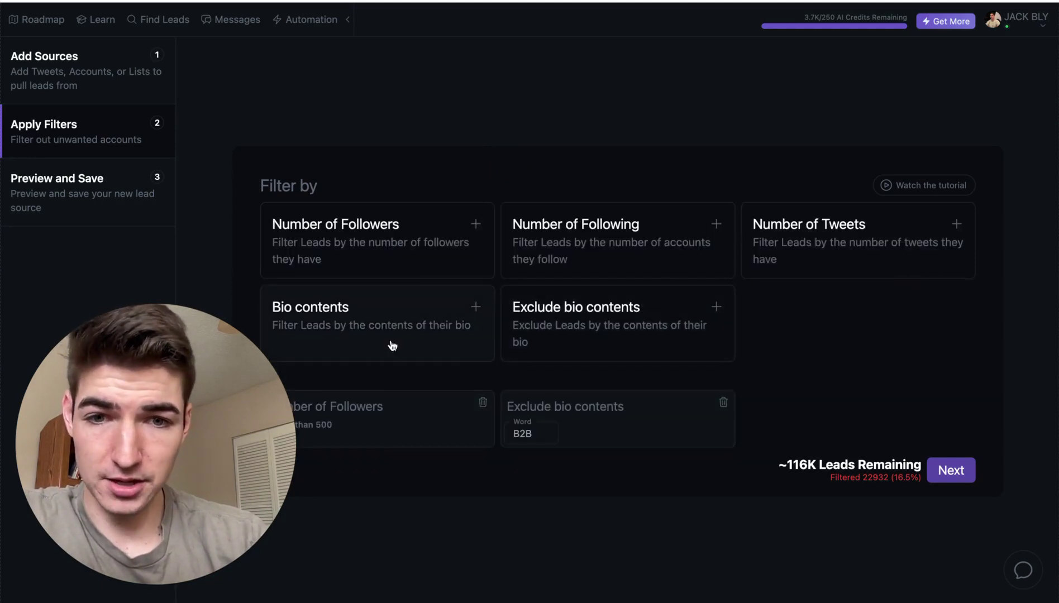
- Add a Bio contents filter with the Word elements dad and father
{"action": "left_click", "coordinate": [476, 307]}
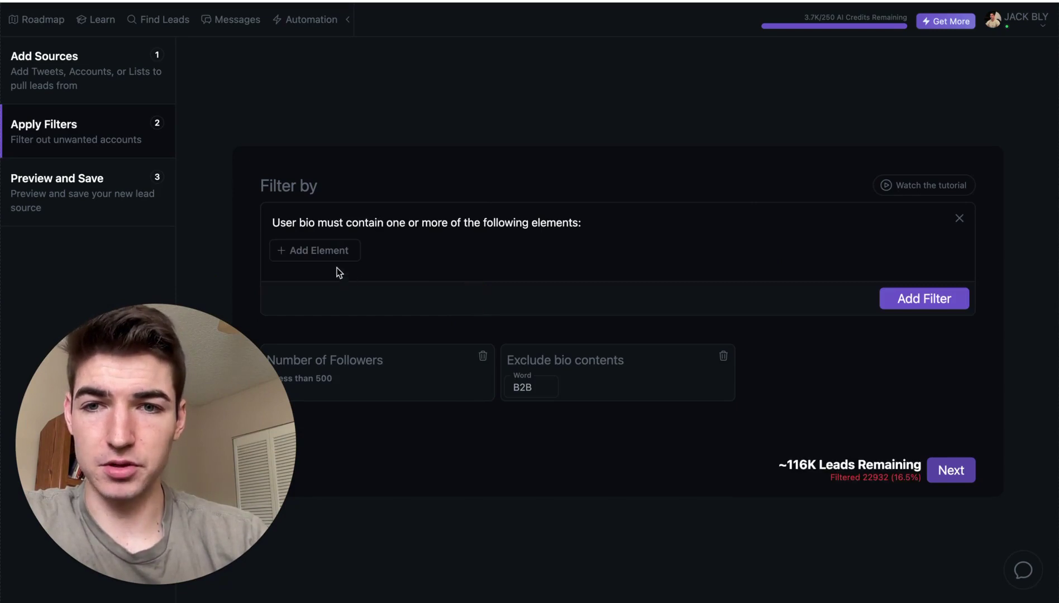
{"action": "left_click", "coordinate": [334, 264]}
{"action": "left_click", "coordinate": [314, 294]}
{"action": "left_click", "coordinate": [318, 251]}
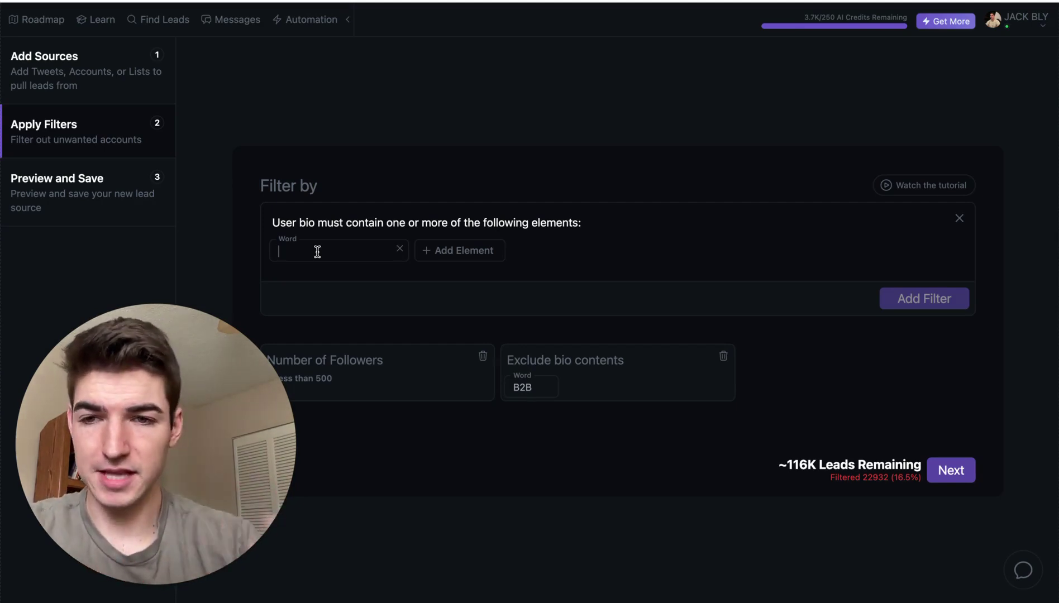
{"action": "left_click", "coordinate": [335, 283]}
{"action": "left_click", "coordinate": [378, 251]}
{"action": "left_click", "coordinate": [378, 293]}
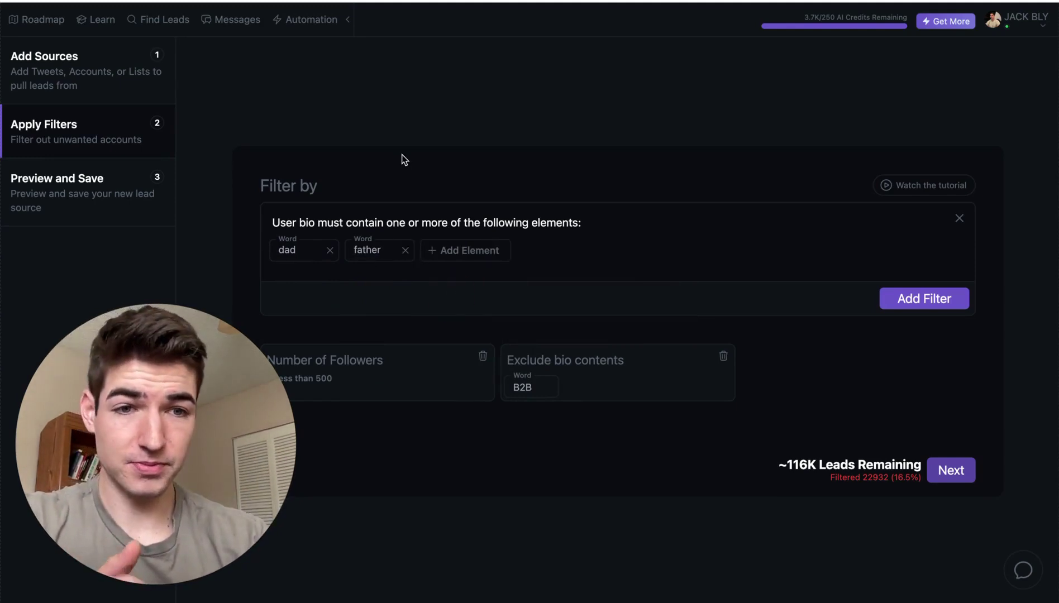
{"action": "left_click", "coordinate": [900, 302]}
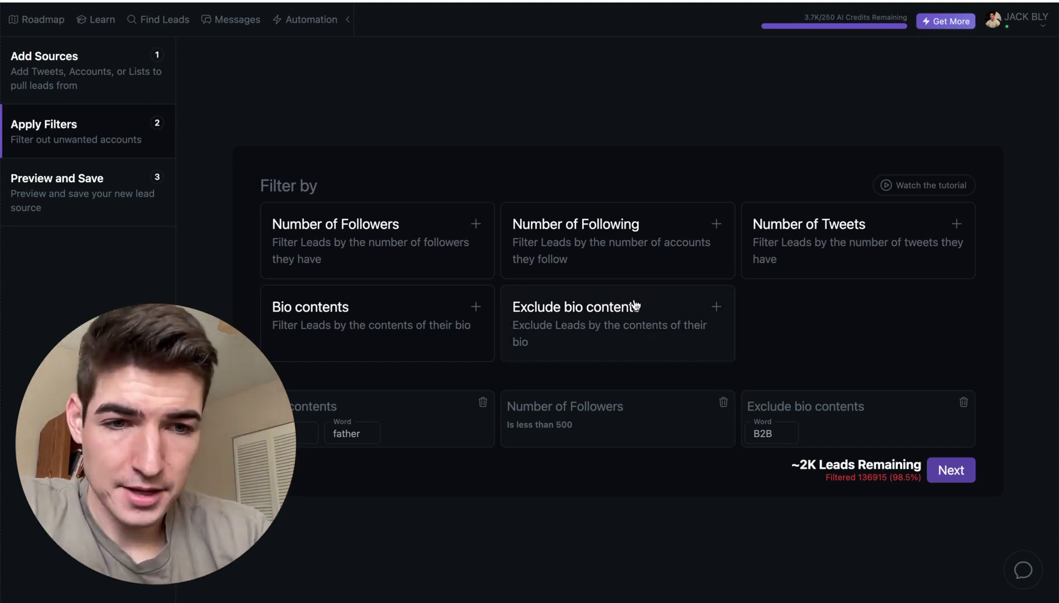
- On Preview and Save, scroll through the sample leads and name the source Test 1
{"action": "left_click", "coordinate": [953, 471]}
{"action": "left_click_drag", "start_coordinate": [179, 384], "coordinate": [60, 193]}
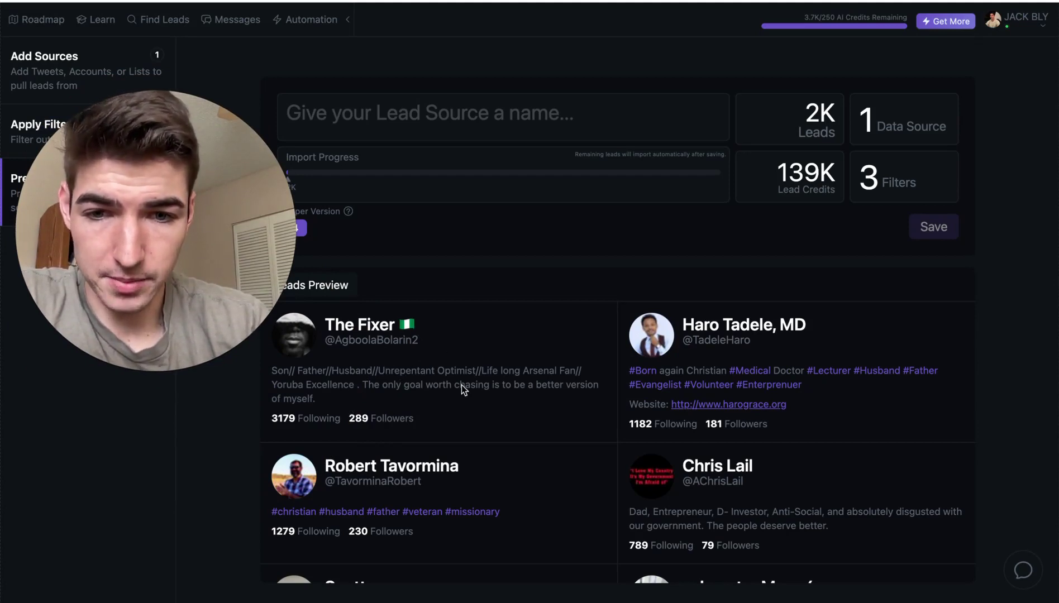
{"action": "scroll", "coordinate": [462, 385], "scroll_direction": "down", "scroll_amount": 1}
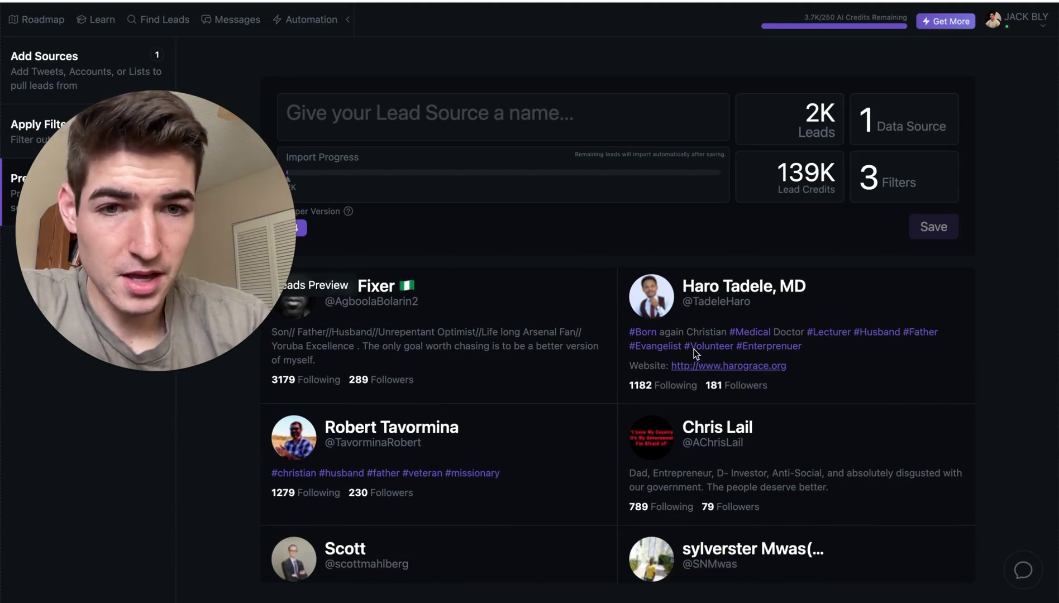
{"action": "scroll", "coordinate": [447, 499], "scroll_direction": "down", "scroll_amount": 1}
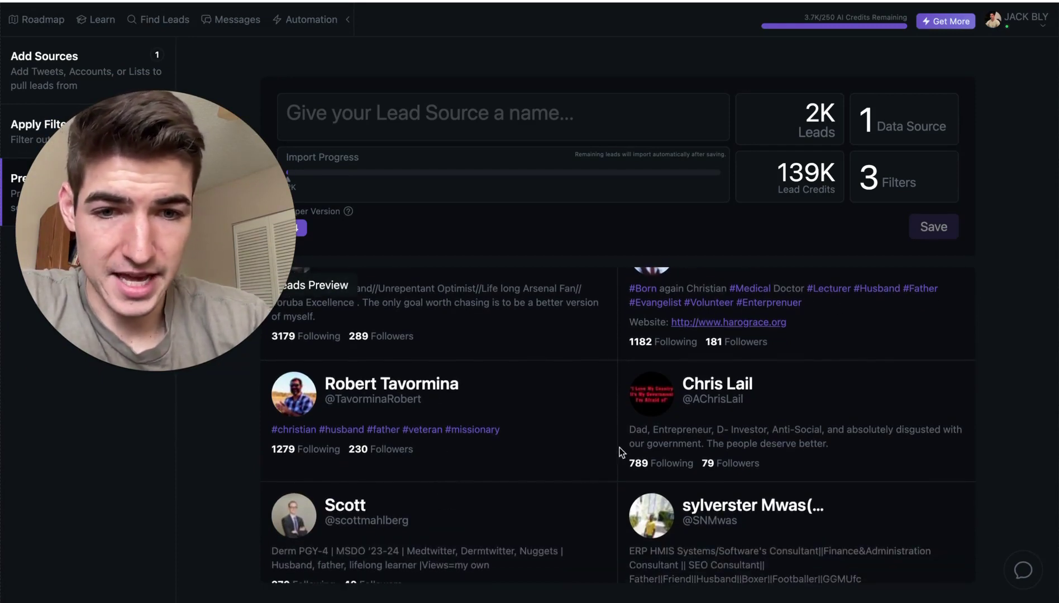
{"action": "scroll", "coordinate": [603, 447], "scroll_direction": "down", "scroll_amount": 2}
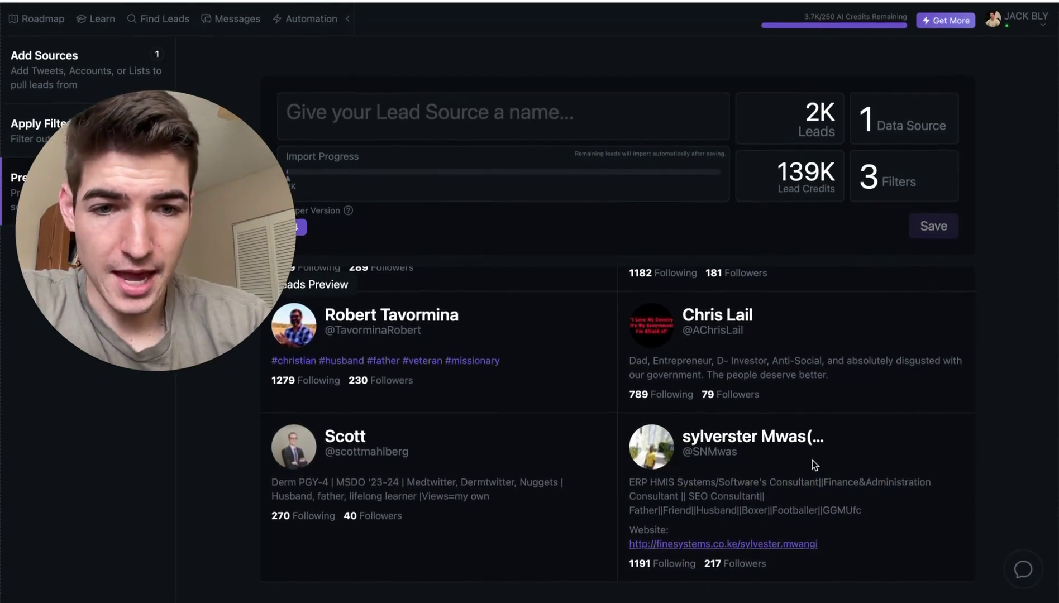
{"action": "scroll", "coordinate": [562, 400], "scroll_direction": "up", "scroll_amount": 4}
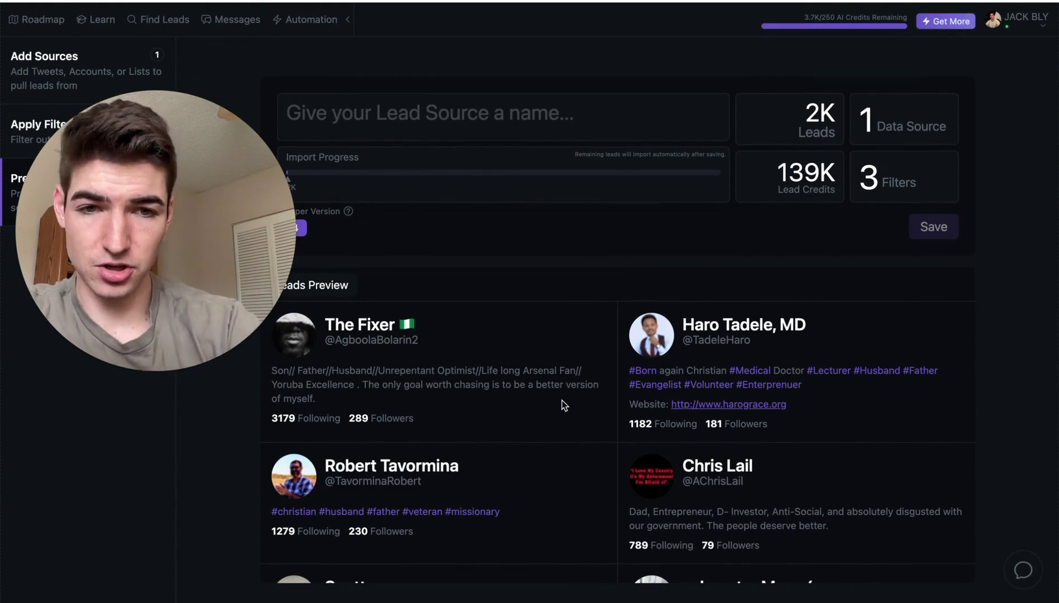
{"action": "left_click_drag", "start_coordinate": [170, 176], "coordinate": [170, 391]}
{"action": "scroll", "coordinate": [676, 354], "scroll_direction": "down", "scroll_amount": 4}
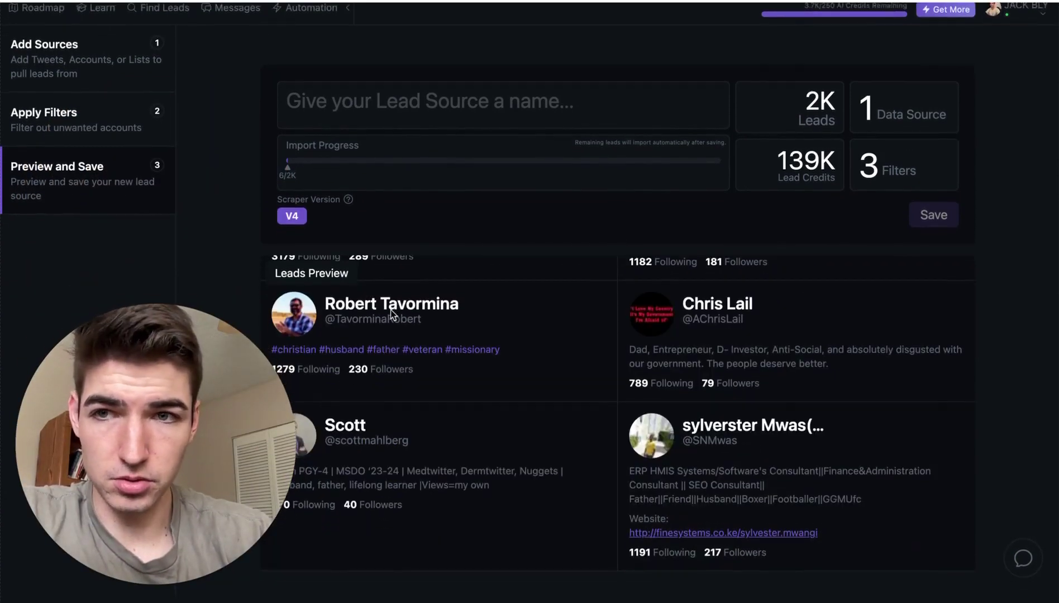
{"action": "scroll", "coordinate": [464, 296], "scroll_direction": "up", "scroll_amount": 4}
{"action": "left_click", "coordinate": [489, 113]}
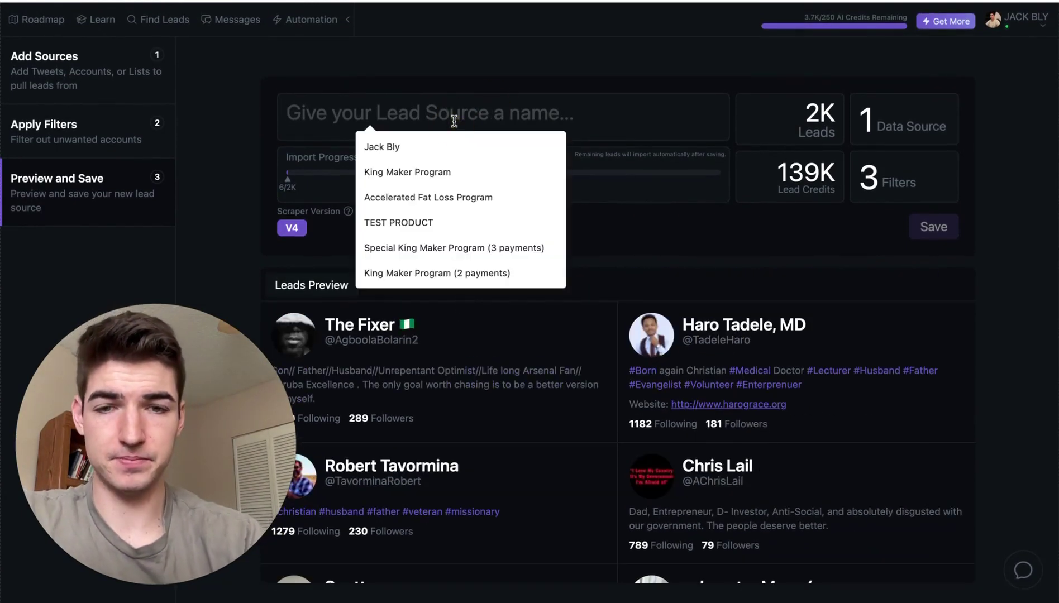
{"action": "type", "text": "Test 1"}
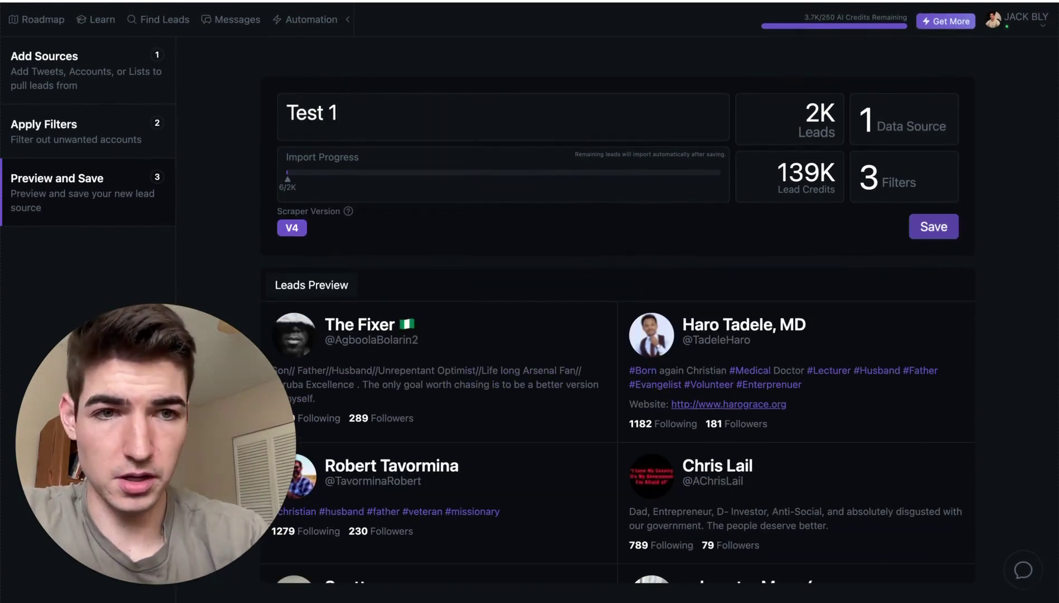
- Save the Test 1 lead source and switch to the Automation page
{"action": "left_click", "coordinate": [930, 225]}
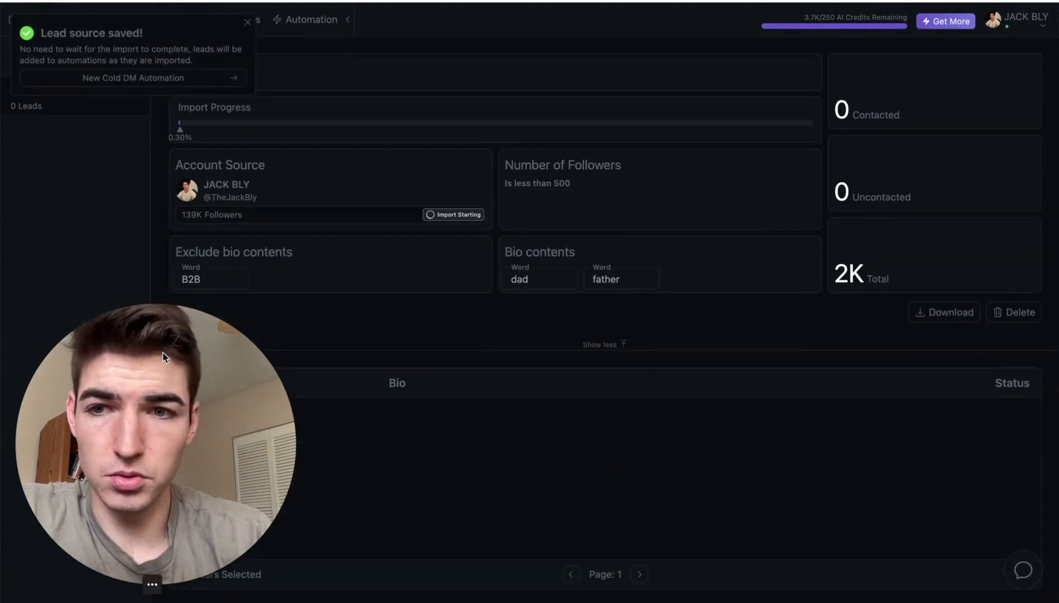
{"action": "left_click_drag", "start_coordinate": [162, 352], "coordinate": [508, 243]}
{"action": "left_click_drag", "start_coordinate": [446, 279], "coordinate": [821, 388]}
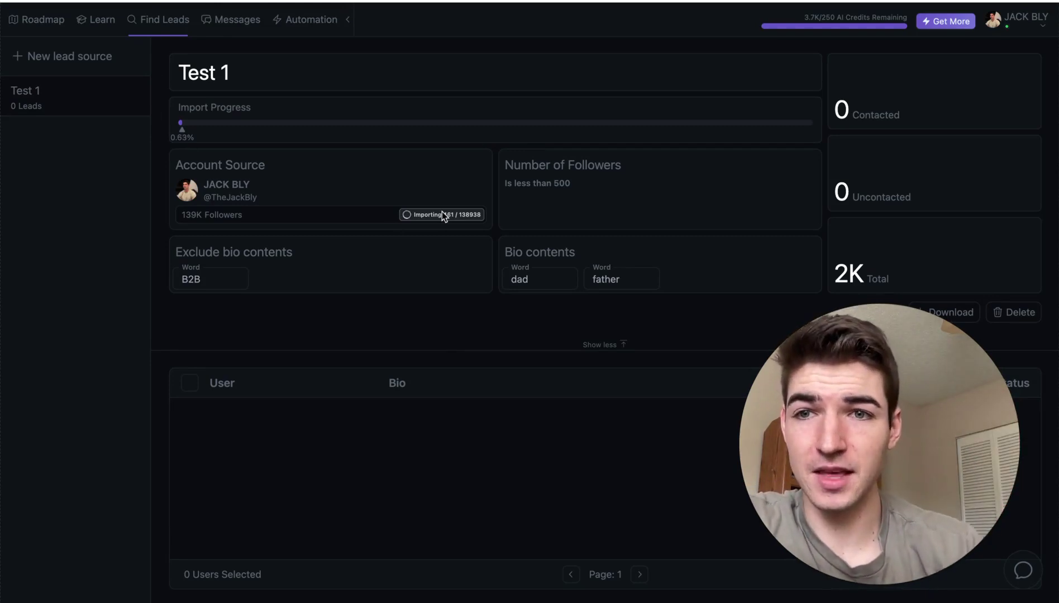
{"action": "left_click", "coordinate": [296, 22]}
- Create a new Cold DM automation and select the Test 1 lead source card
{"action": "left_click", "coordinate": [300, 27]}
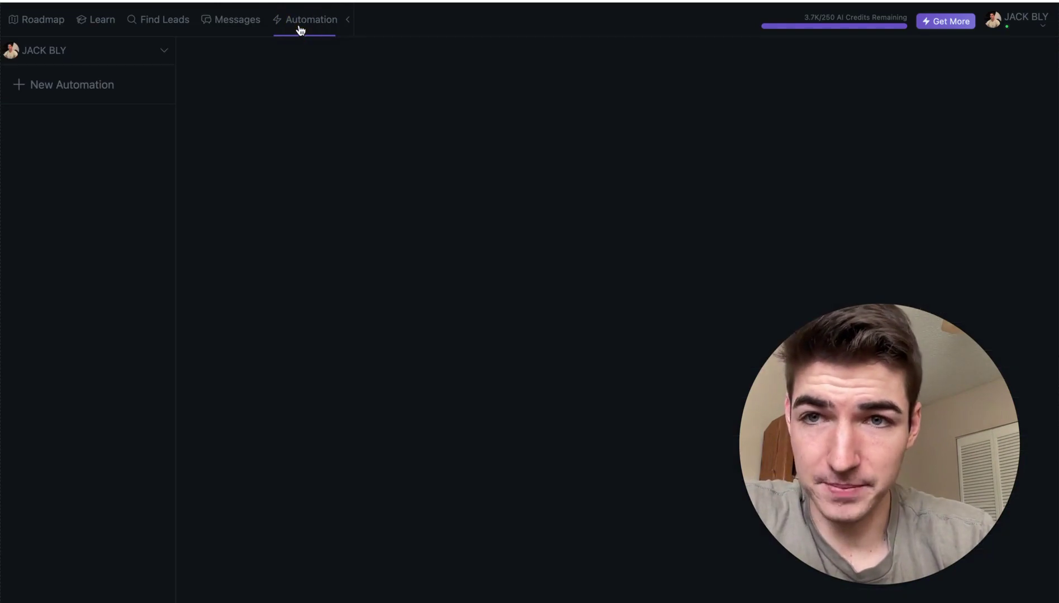
{"action": "left_click", "coordinate": [52, 85]}
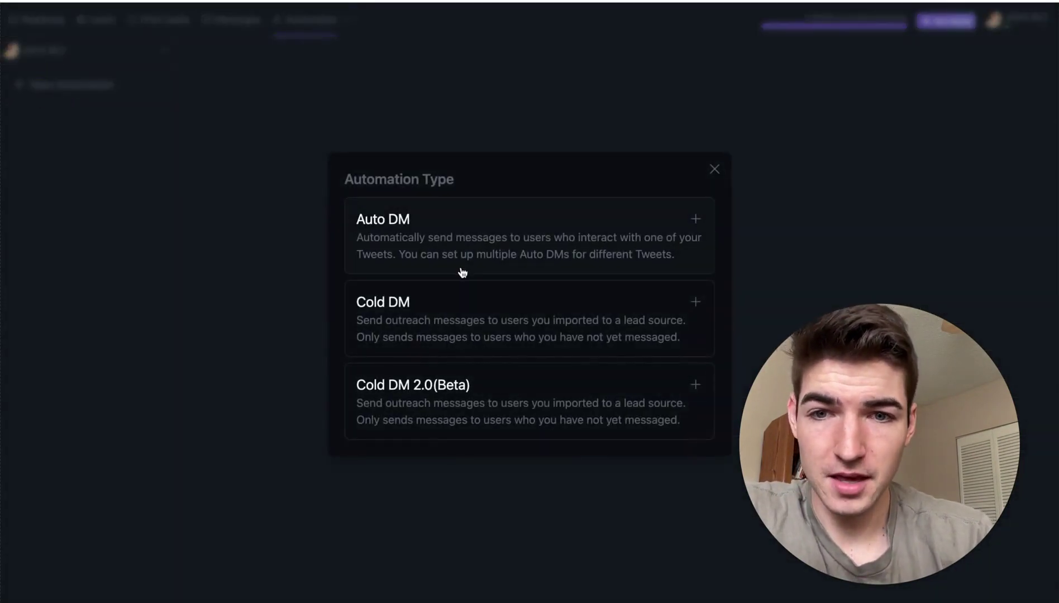
{"action": "left_click", "coordinate": [441, 398]}
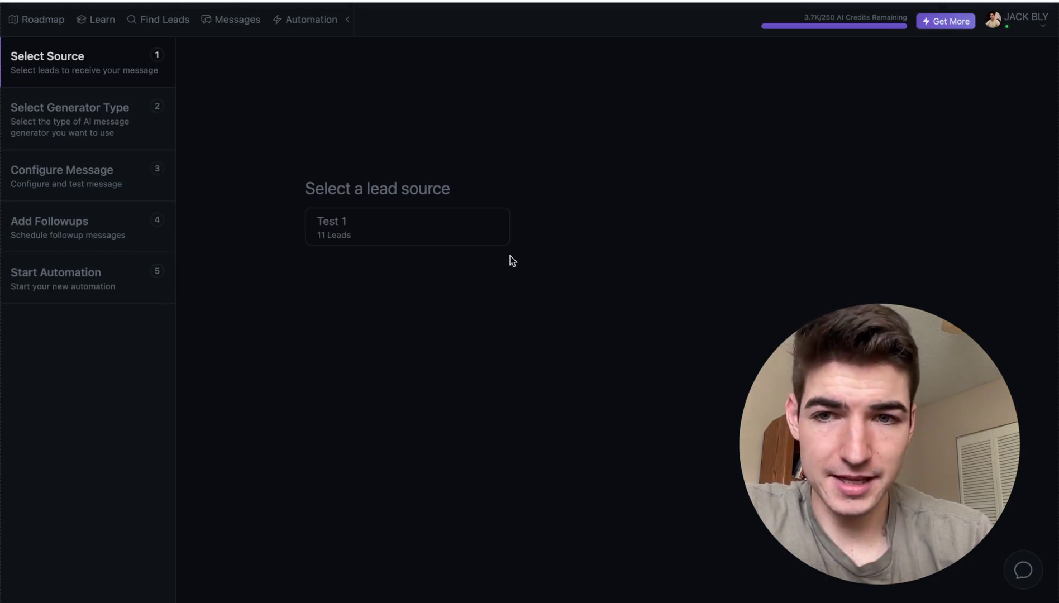
{"action": "left_click_drag", "start_coordinate": [826, 534], "coordinate": [19, 543]}
{"action": "left_click", "coordinate": [336, 228]}
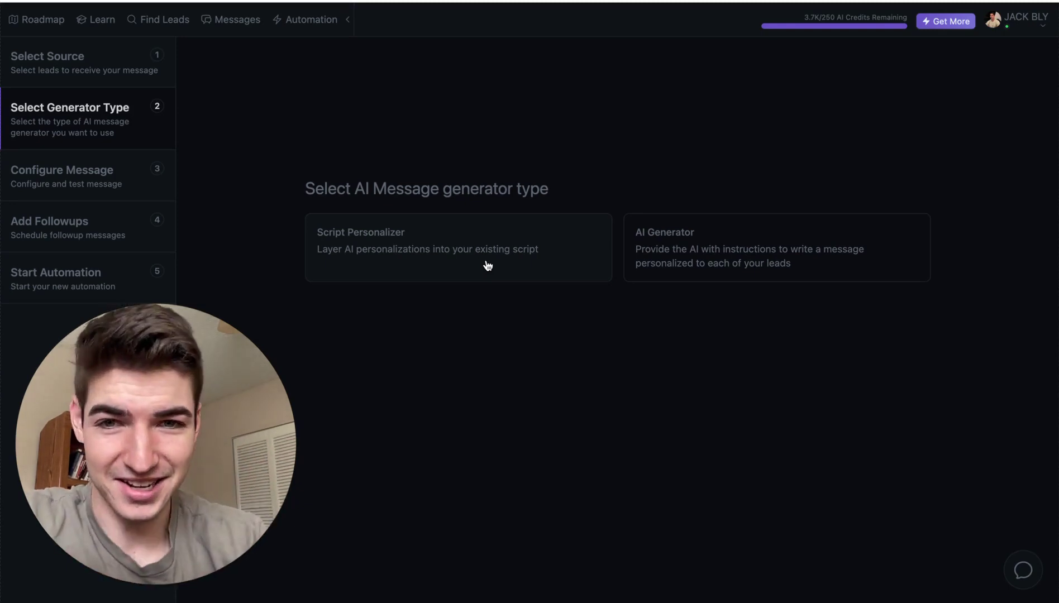
- Select Script Personalizer as the generator and expand the Context and Script sections
{"action": "left_click", "coordinate": [468, 261]}
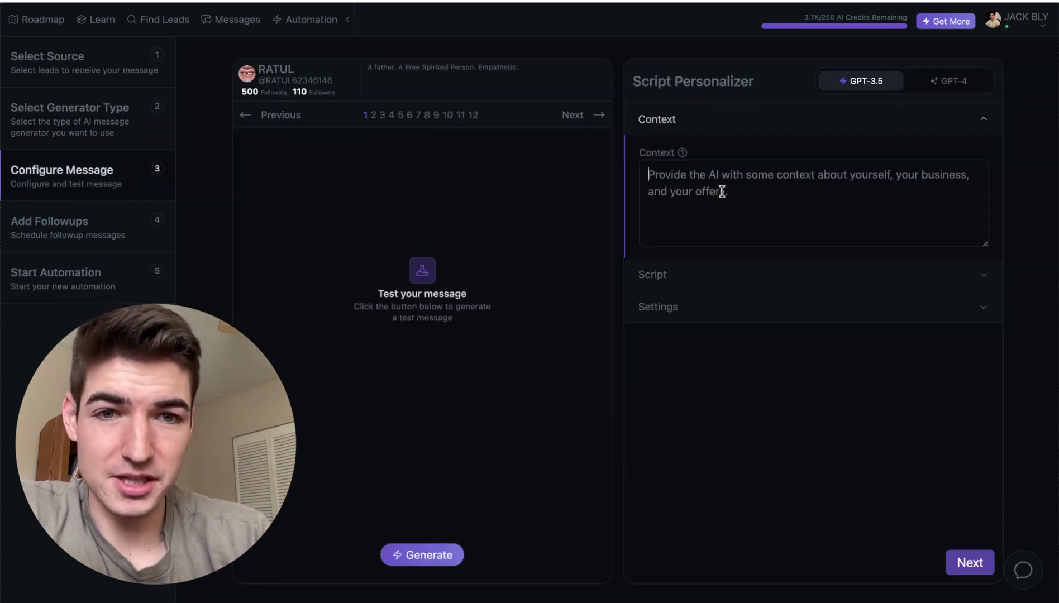
{"action": "left_click", "coordinate": [670, 280]}
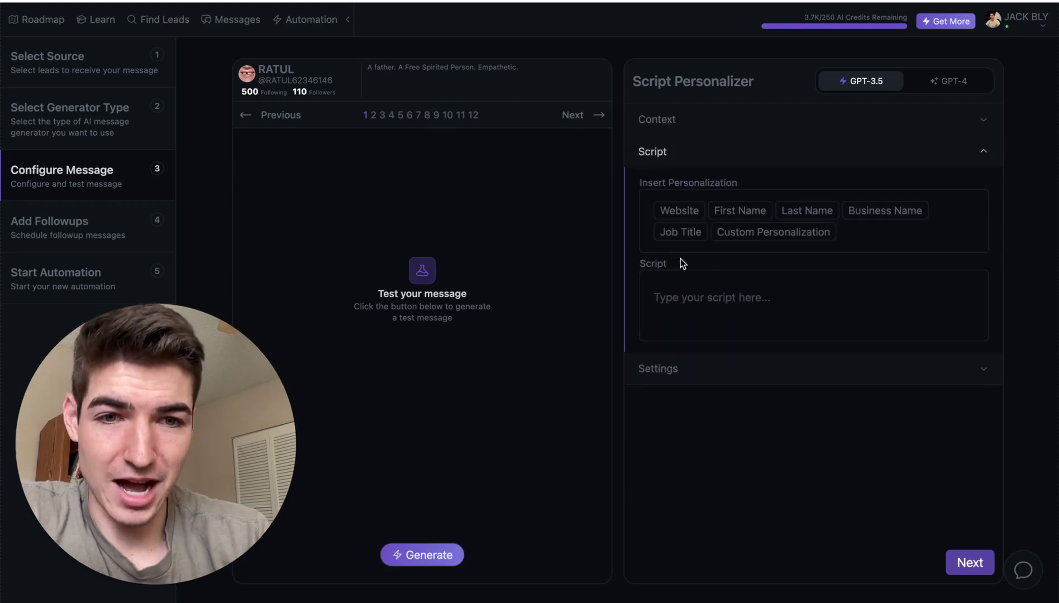
{"action": "left_click", "coordinate": [677, 120]}
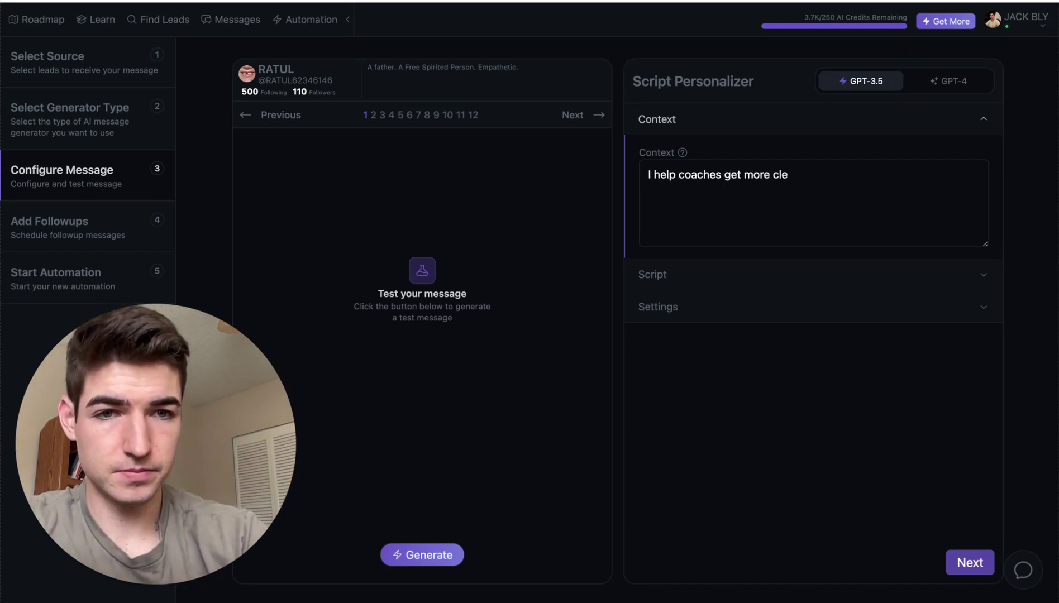
{"action": "left_click", "coordinate": [706, 287]}
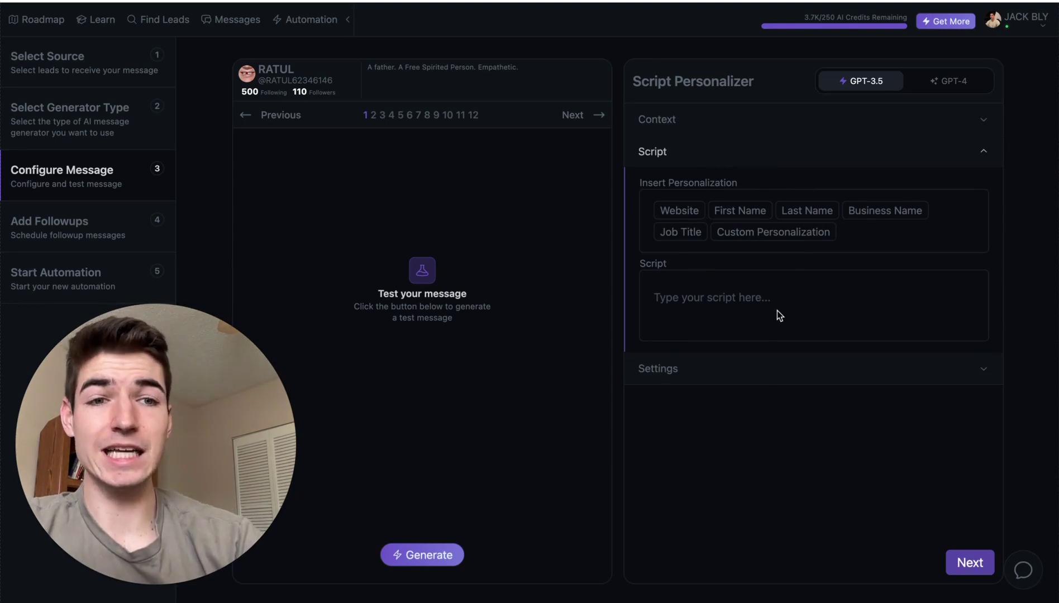
- Write the opening script 'Hey [First Name], want to give me $1000 pls?' using the First Name chip
{"action": "left_click", "coordinate": [720, 319]}
{"action": "type", "text": "Hey [First Name"}
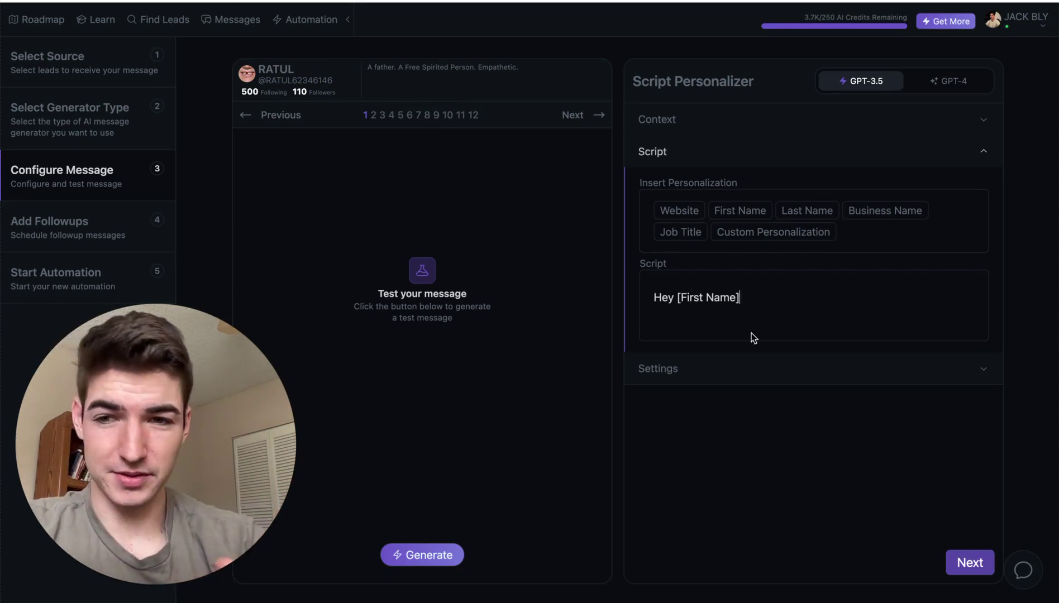
{"action": "type", "text": ","}
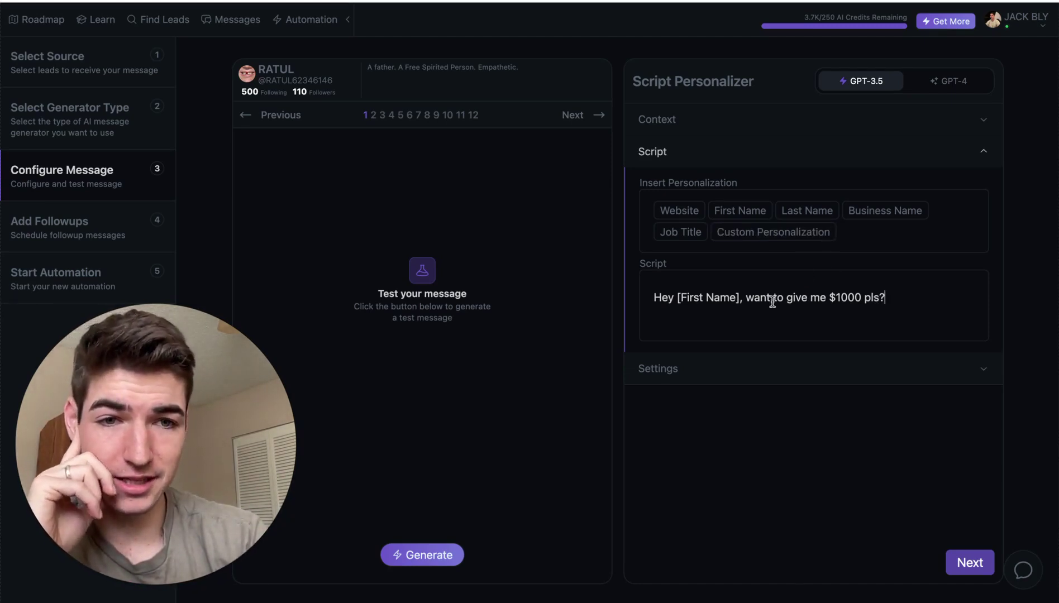
{"action": "left_click", "coordinate": [855, 293]}
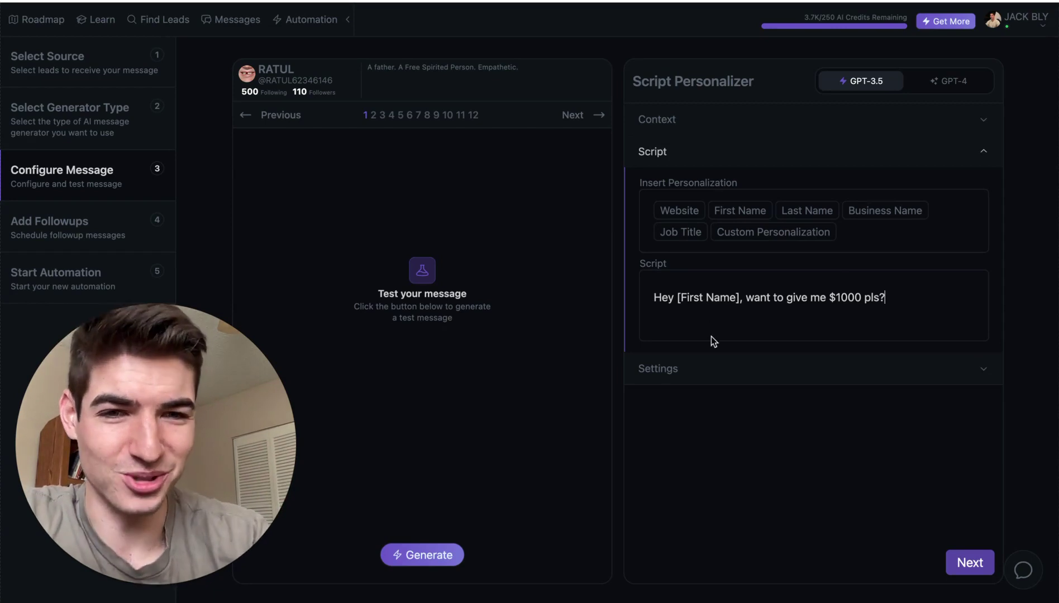
{"action": "left_click", "coordinate": [702, 370]}
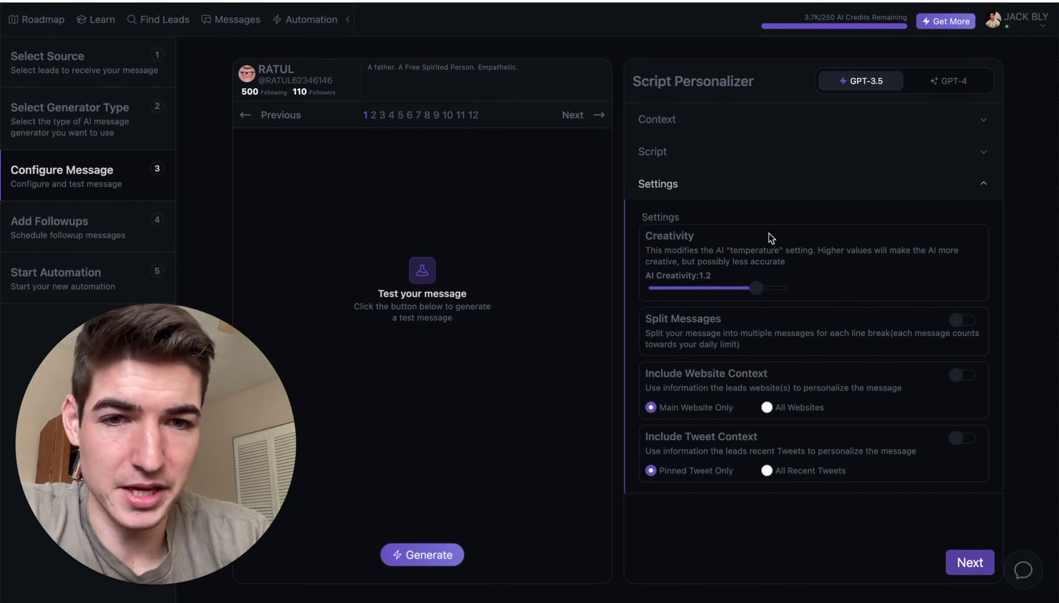
{"action": "left_click", "coordinate": [971, 567]}
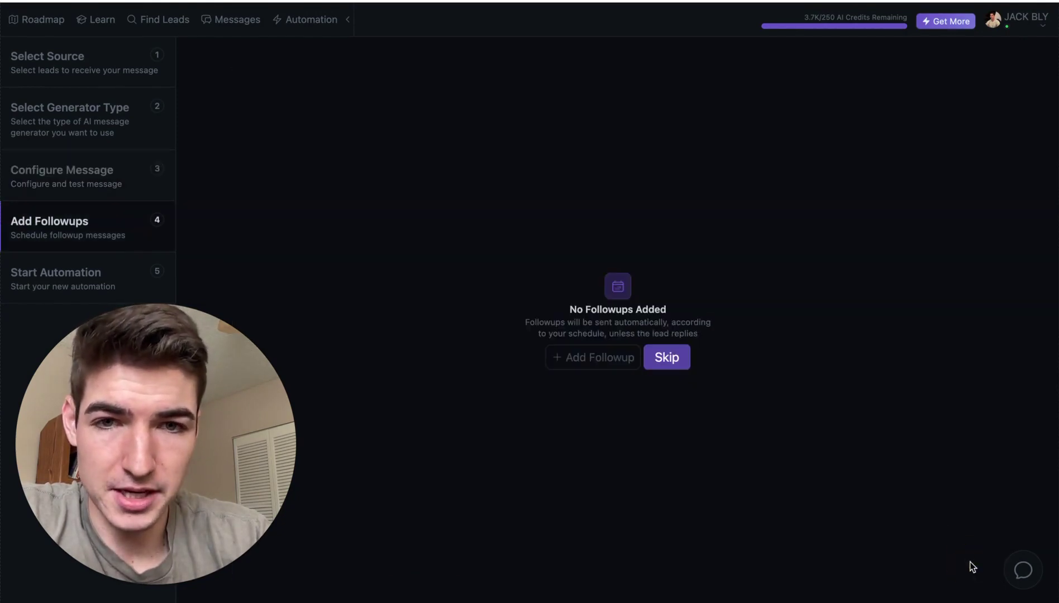
- Add a 3-day follow-up 'Yo why didn't you respond to my message? wtf' and start a second one
{"action": "left_click", "coordinate": [597, 362]}
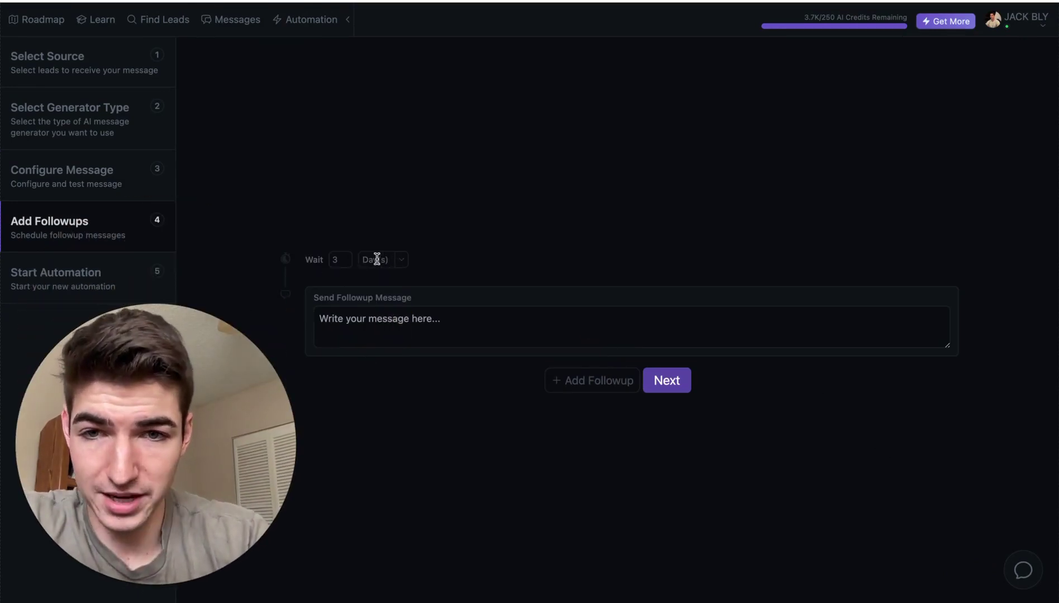
{"action": "left_click", "coordinate": [412, 323]}
{"action": "type", "text": "Yo why didn't you respond to my message?>"}
{"action": "key", "text": "BackSpace"}
{"action": "key", "text": "BackSpace"}
{"action": "type", "text": "wtf"}
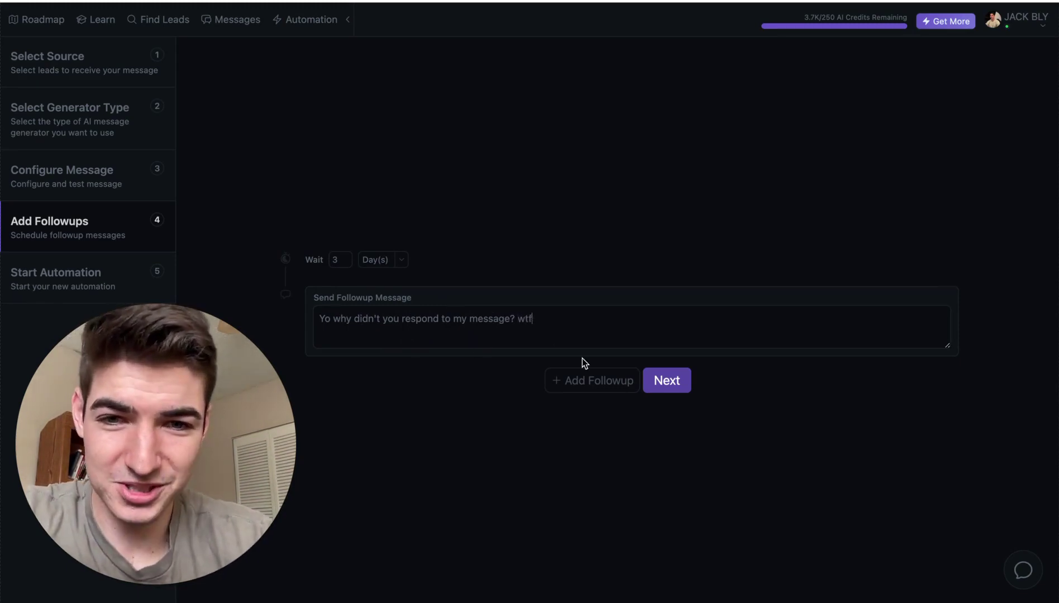
{"action": "left_click", "coordinate": [581, 380]}
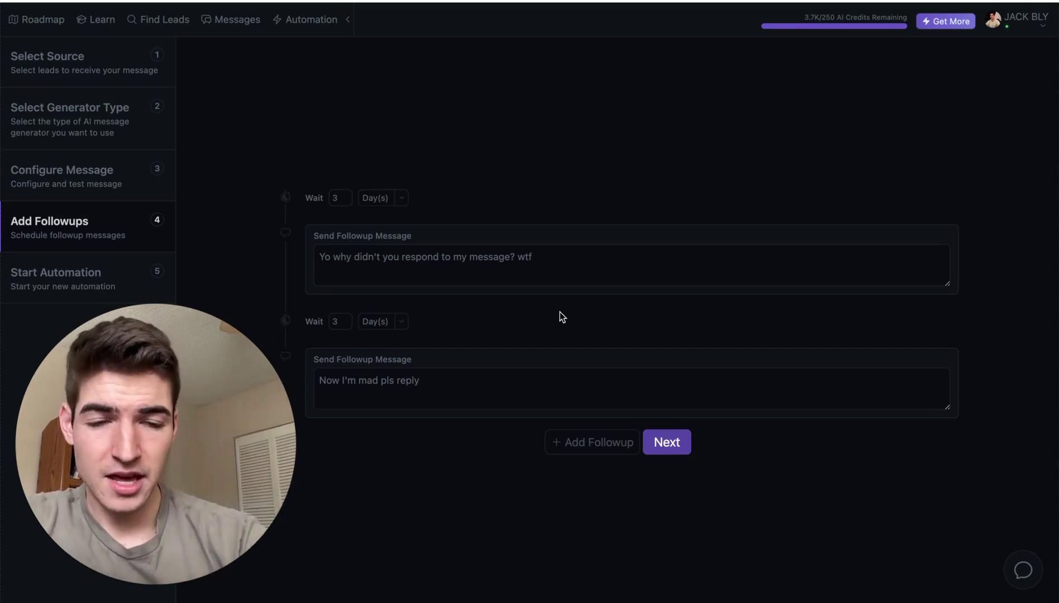
- On the launch step, name the automation 'Test 1' and keep sending at 10 messages per hour
{"action": "left_click", "coordinate": [668, 443]}
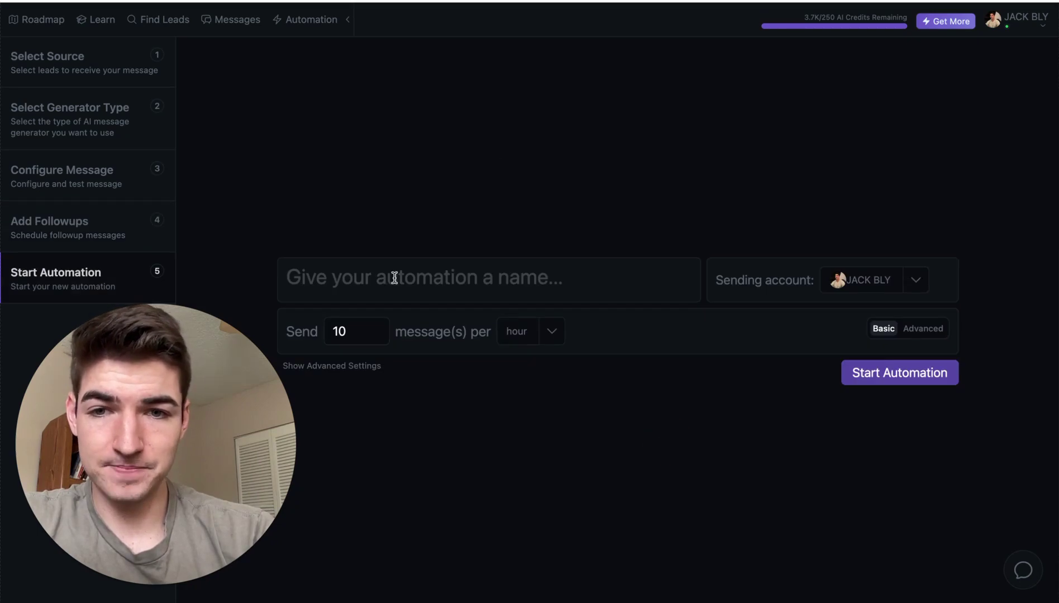
{"action": "left_click", "coordinate": [384, 270]}
{"action": "left_click", "coordinate": [510, 257]}
{"action": "left_click", "coordinate": [510, 257]}
{"action": "type", "text": "Test 1"}
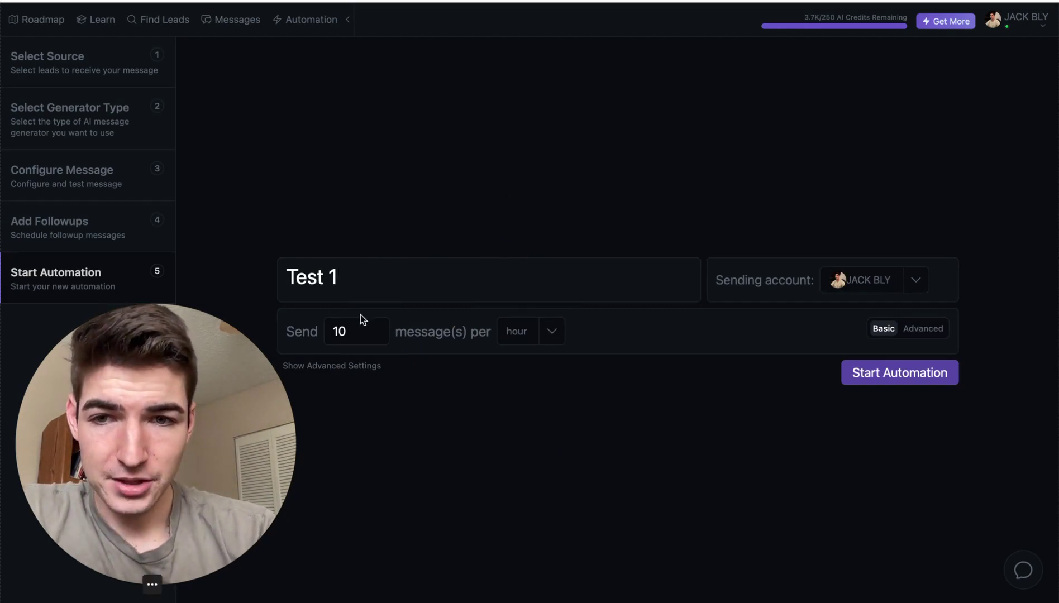
{"action": "left_click", "coordinate": [553, 334]}
{"action": "left_click", "coordinate": [603, 338]}
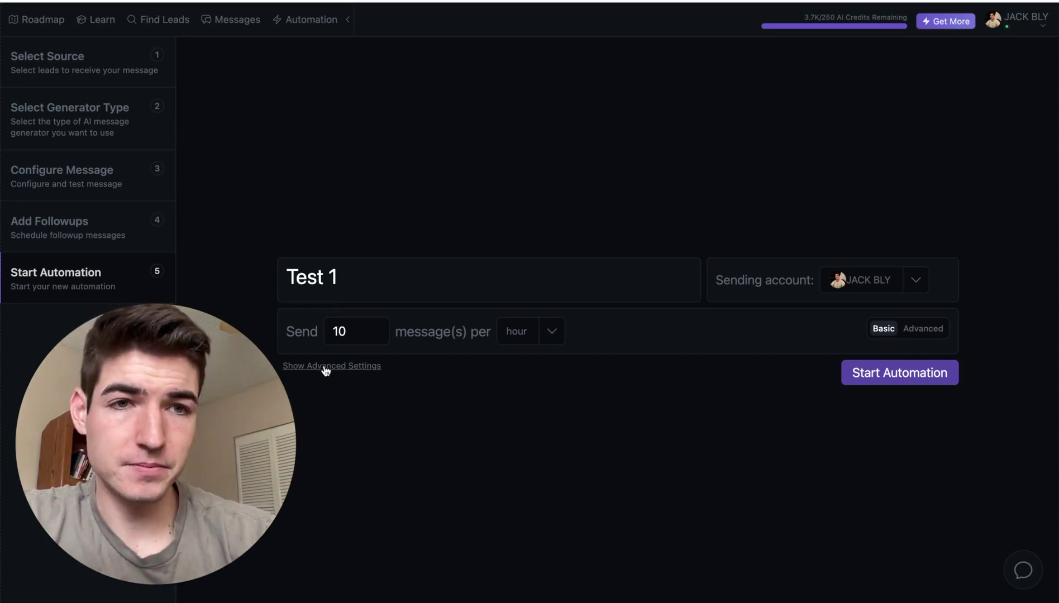
- Expand Show Advanced Settings to reveal Skip Previously Contacted and Use Do Not Contact List options
{"action": "left_click_drag", "start_coordinate": [218, 390], "coordinate": [183, 47]}
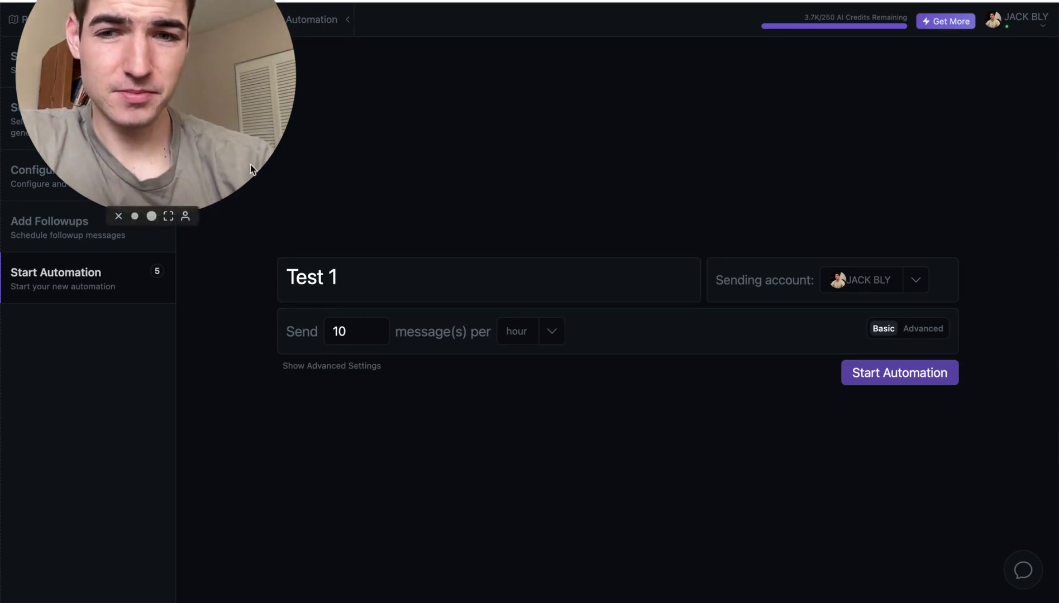
{"action": "left_click_drag", "start_coordinate": [250, 163], "coordinate": [149, 501]}
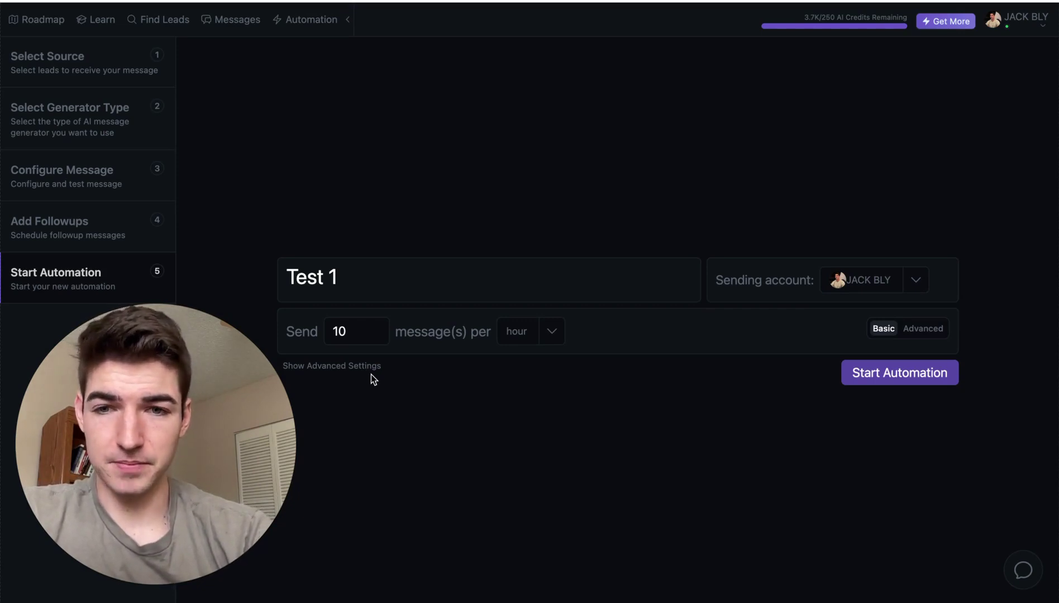
{"action": "left_click_drag", "start_coordinate": [159, 450], "coordinate": [146, 43]}
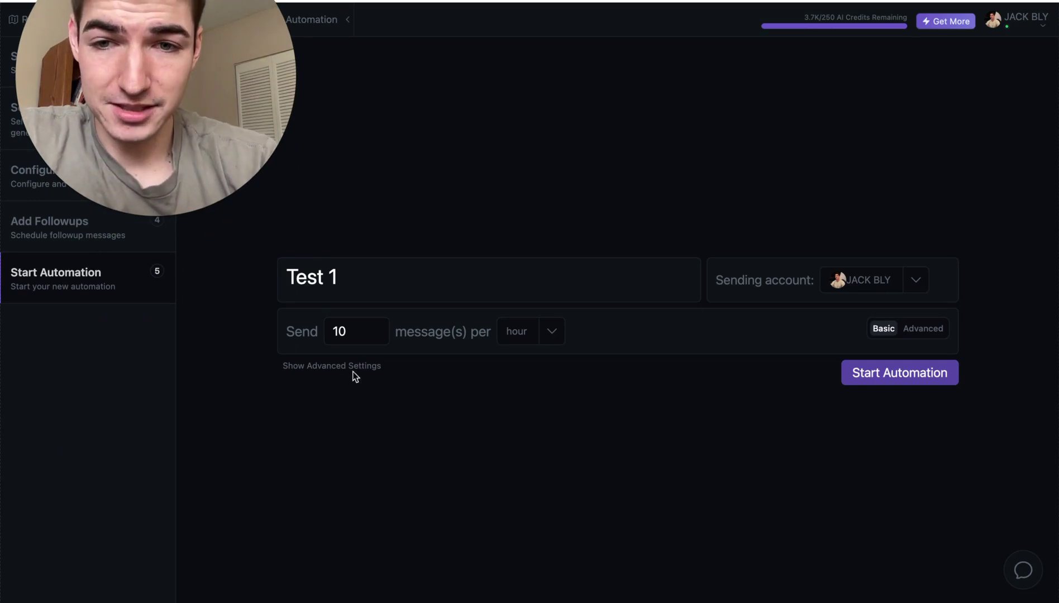
{"action": "left_click", "coordinate": [268, 366]}
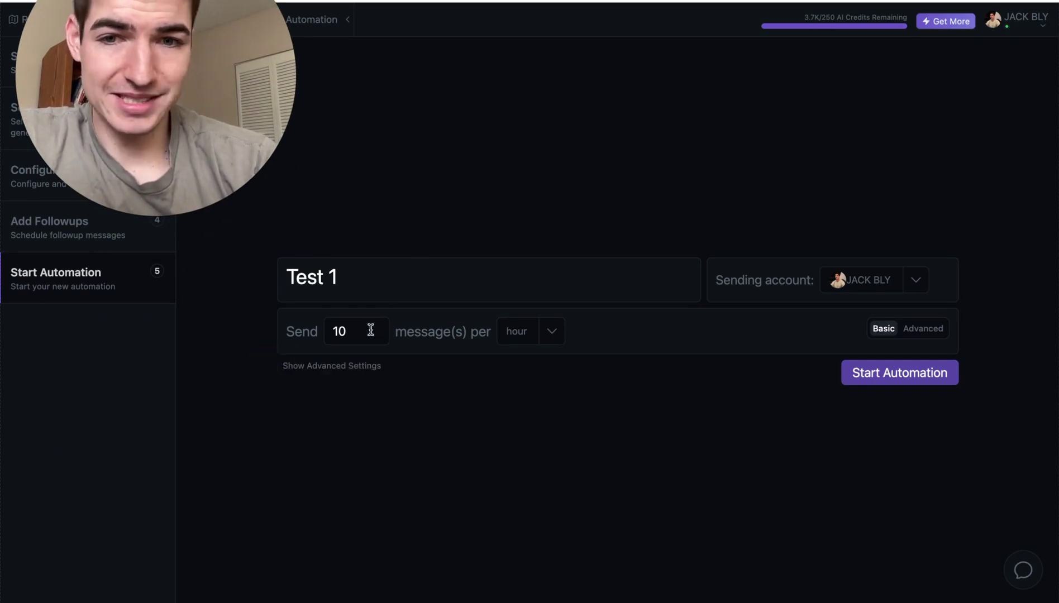
{"action": "left_click", "coordinate": [331, 366]}
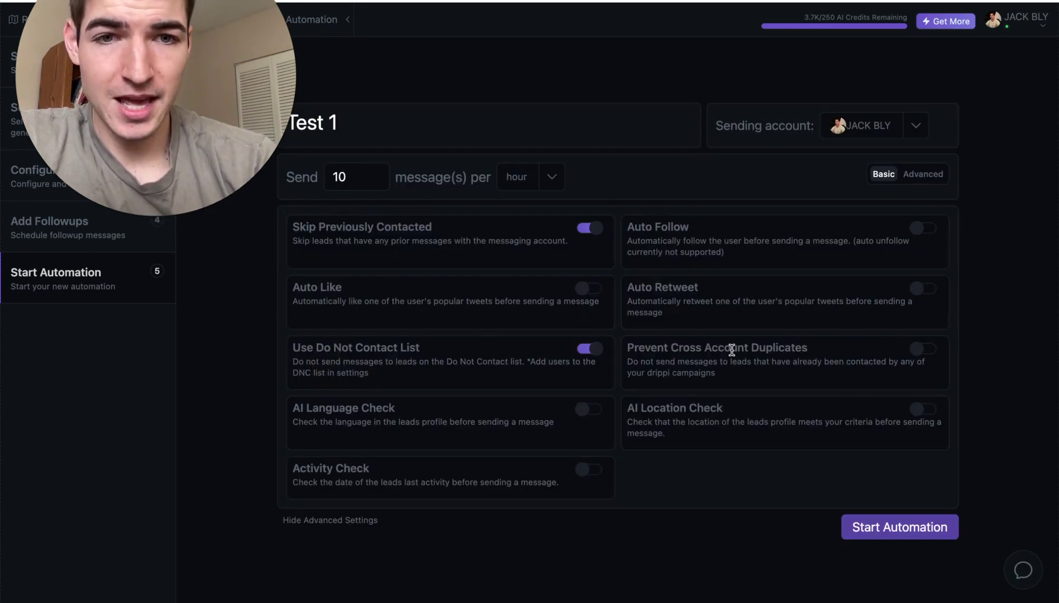
- Turn on AI Location Check and settle on Include Locations after trying Minimum GDP Per Capita
{"action": "left_click", "coordinate": [925, 409]}
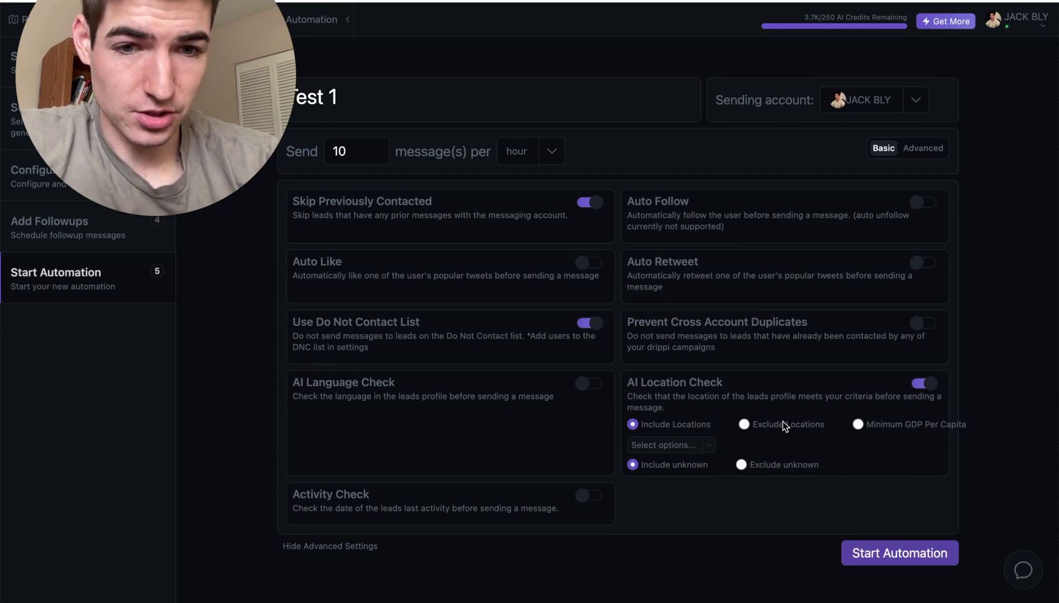
{"action": "left_click", "coordinate": [859, 425]}
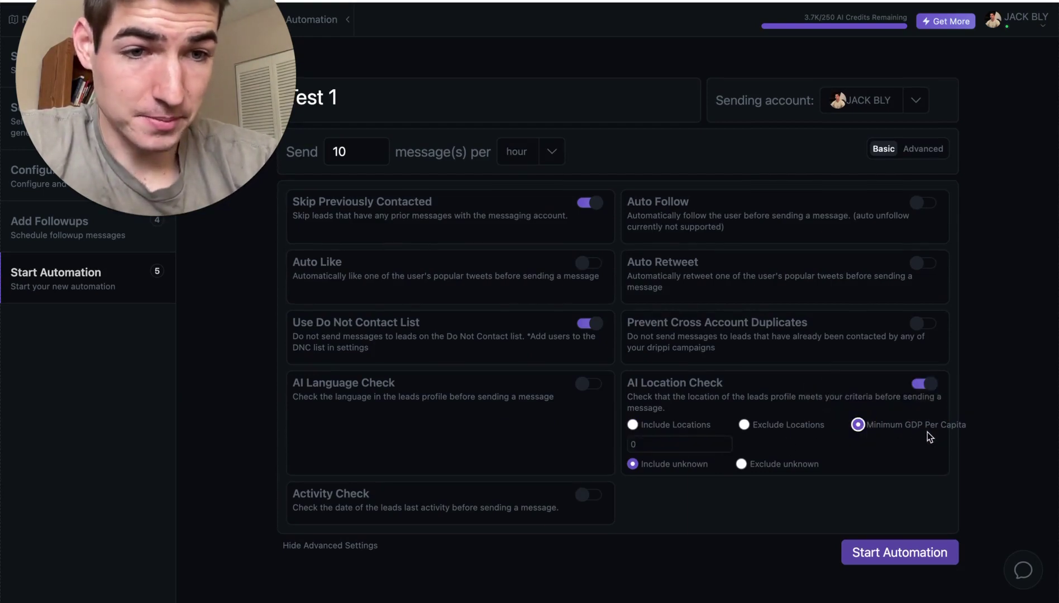
{"action": "left_click", "coordinate": [616, 443]}
{"action": "left_click", "coordinate": [802, 445]}
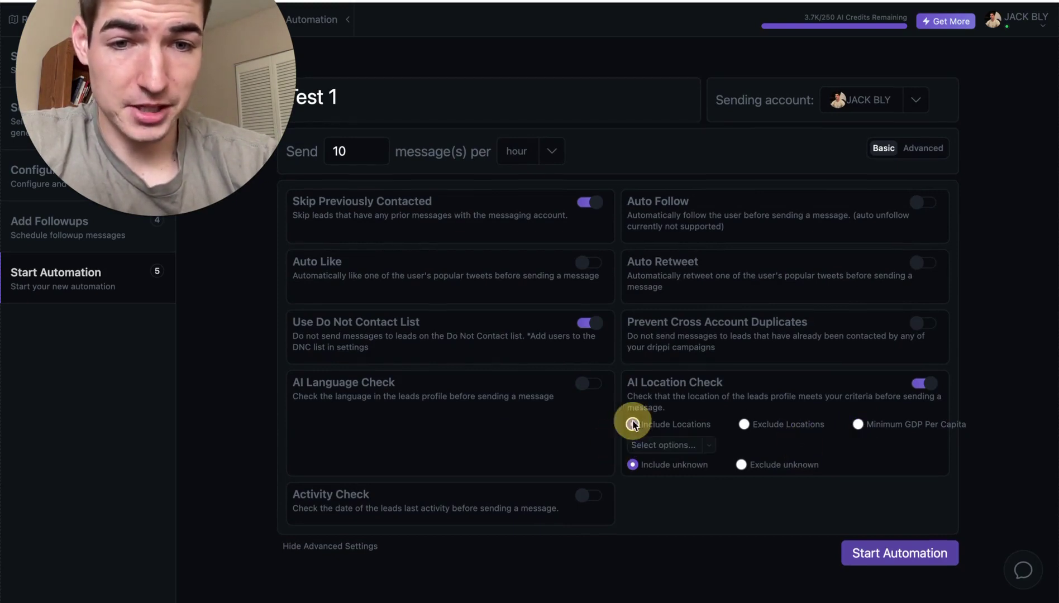
{"action": "left_click", "coordinate": [686, 447]}
{"action": "scroll", "coordinate": [703, 380], "scroll_direction": "down", "scroll_amount": 3}
{"action": "scroll", "coordinate": [703, 380], "scroll_direction": "down", "scroll_amount": 10}
{"action": "left_click", "coordinate": [914, 475]}
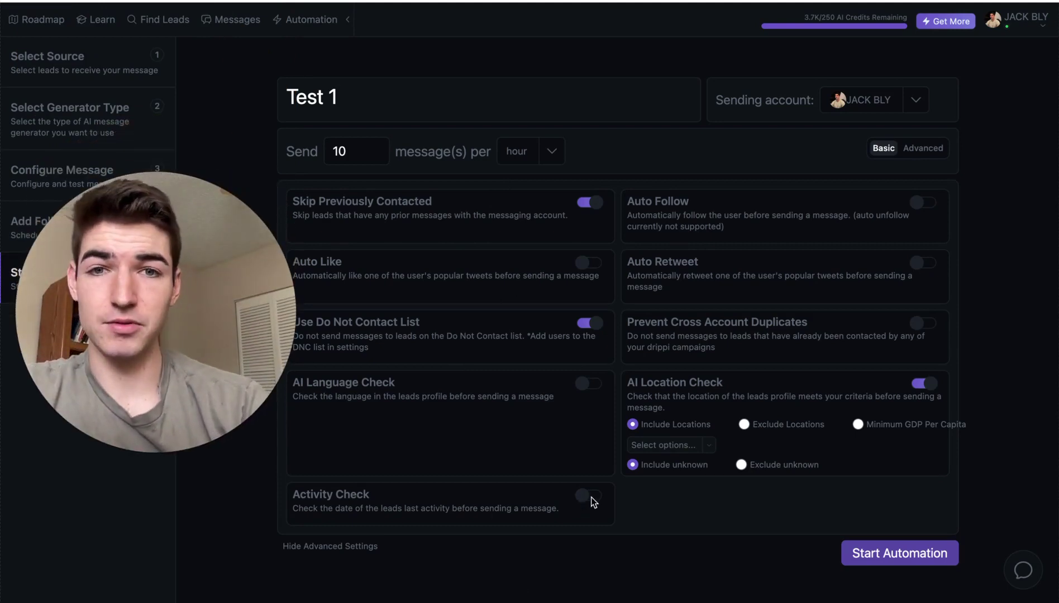
{"action": "mouse_move", "coordinate": [188, 239]}
{"action": "left_mouse_down"}
{"action": "mouse_move", "coordinate": [234, 251]}
{"action": "mouse_move", "coordinate": [189, 255]}
{"action": "left_mouse_up"}
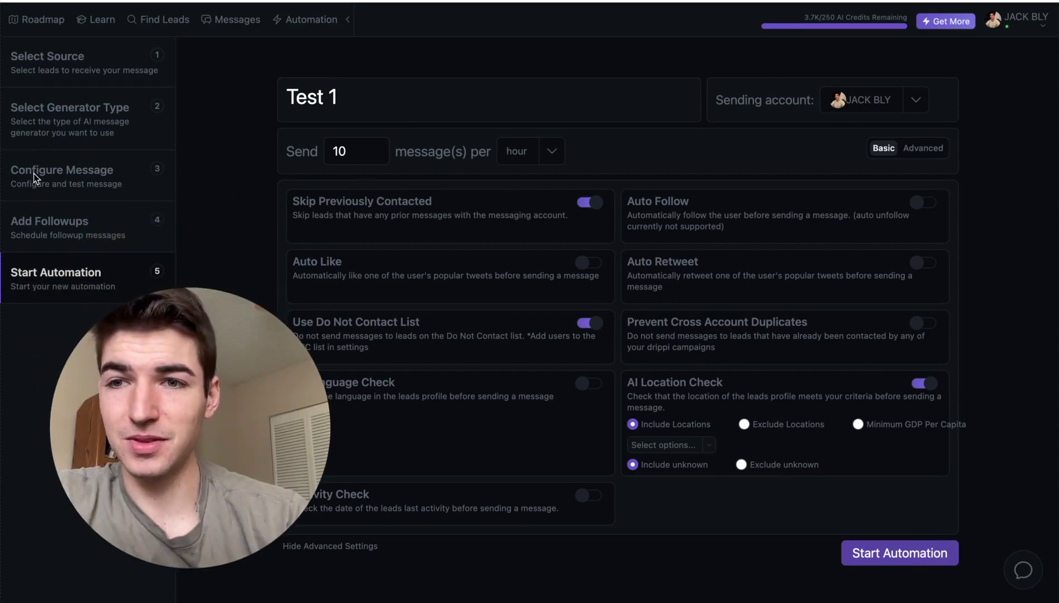
- Start the Test 1 automation, then pause it from its dashboard
{"action": "left_click", "coordinate": [72, 175]}
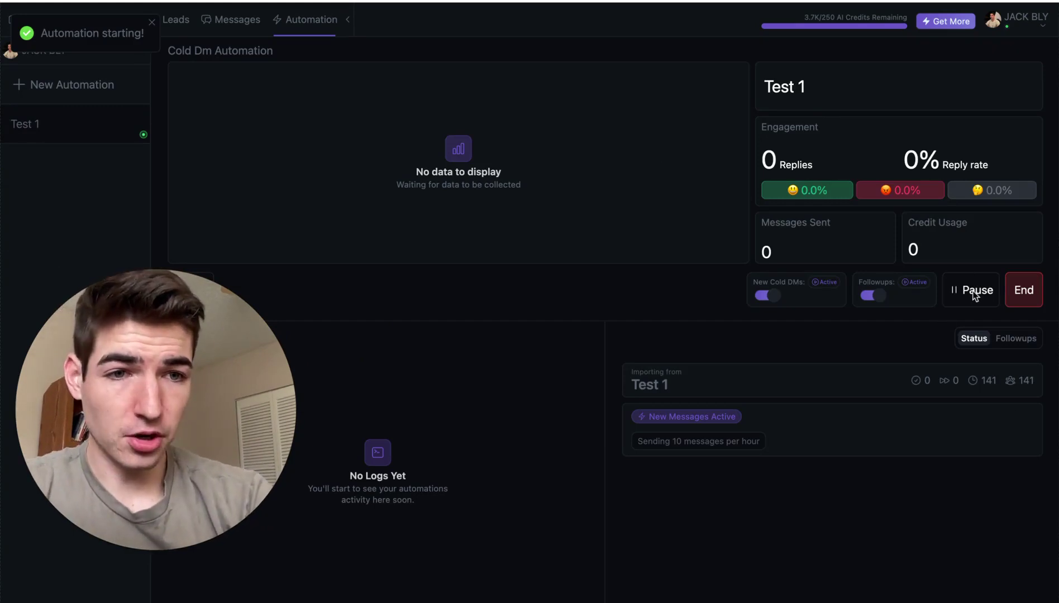
{"action": "left_click", "coordinate": [975, 291]}
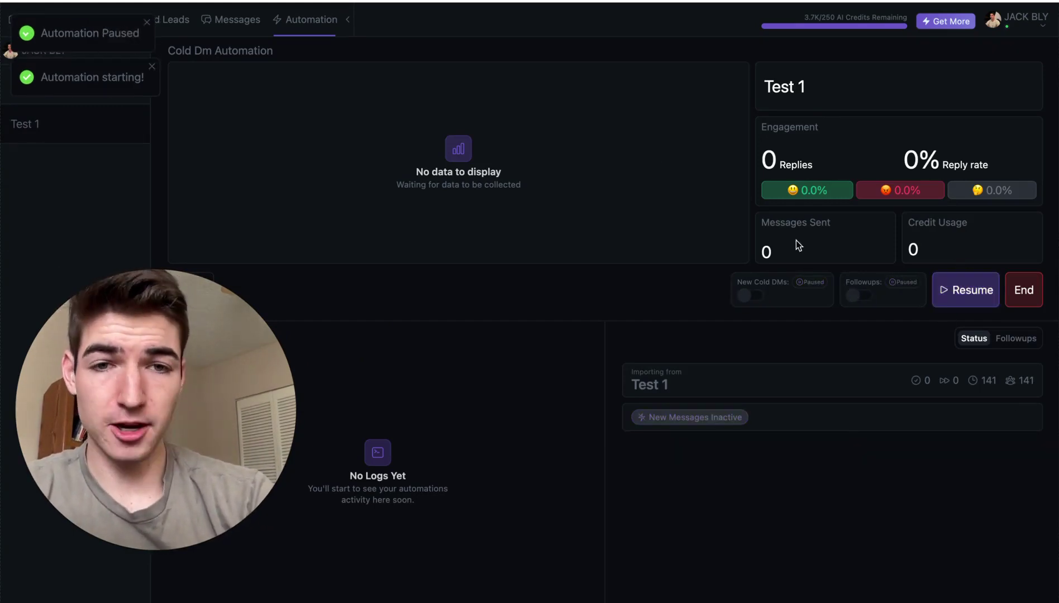